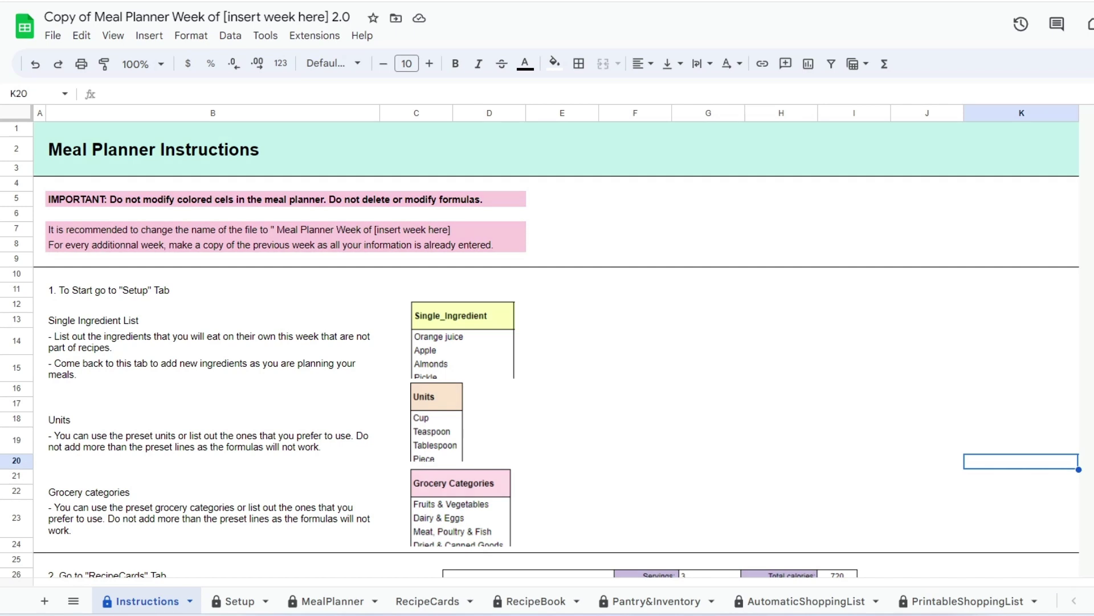
On Setup, list Orange Juice, Apple, Almonds 10, Pickle, Pudding Cup, Chicken Nugget with servings 2, 2, 1, 4, 2, 4
click(230, 601)
click(85, 239)
text(Orange Juice)
key(Return)
text(Apple)
key(Return)
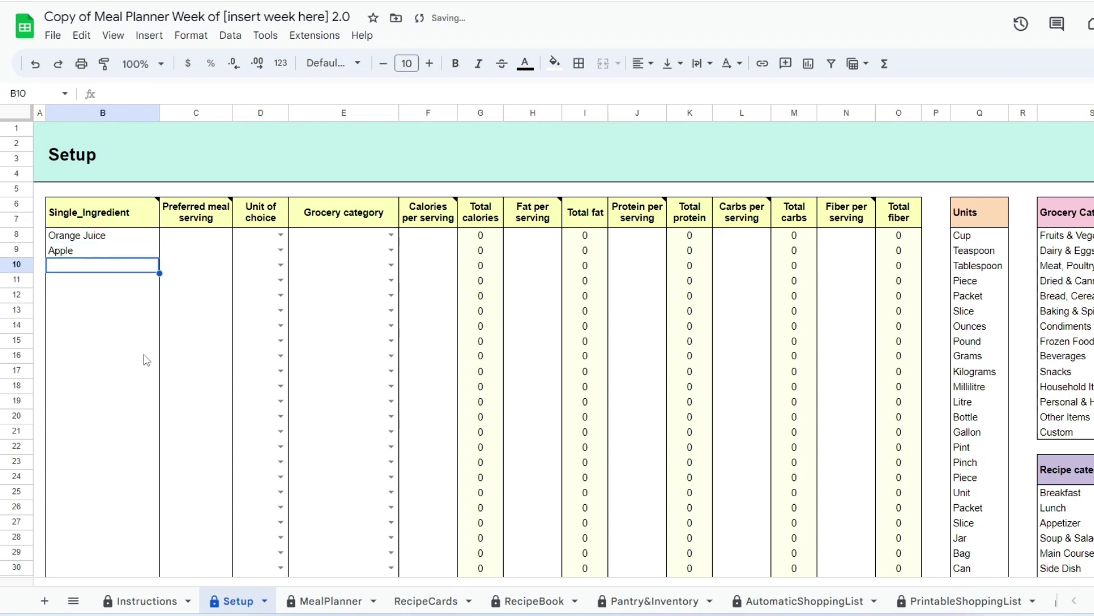
text(Almonds 10)
key(Return)
text(Pickle)
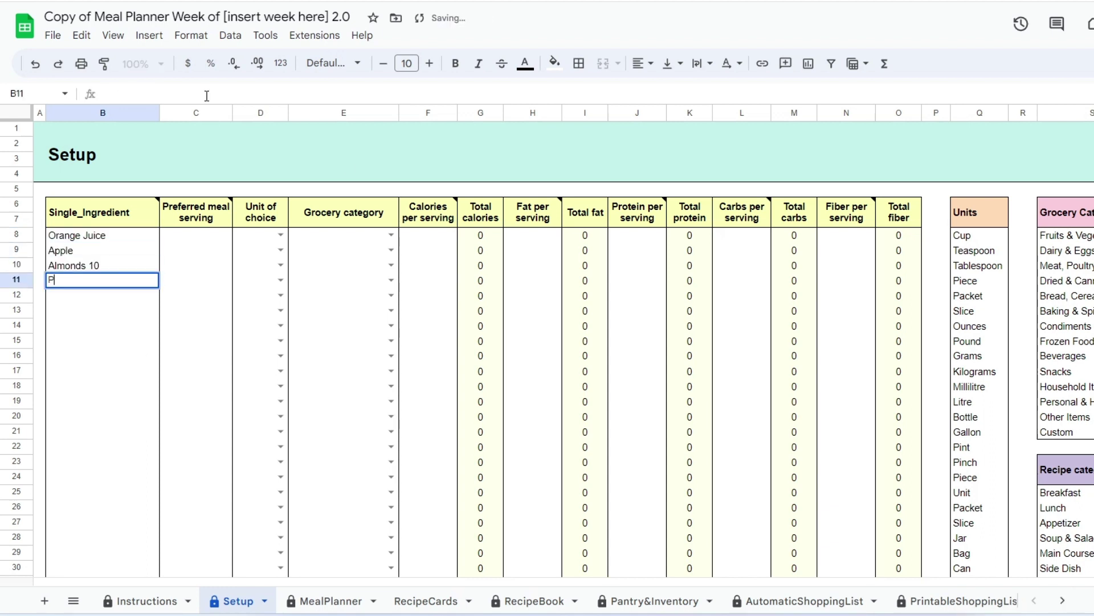
key(Return)
text(Pudding Cup)
key(Return)
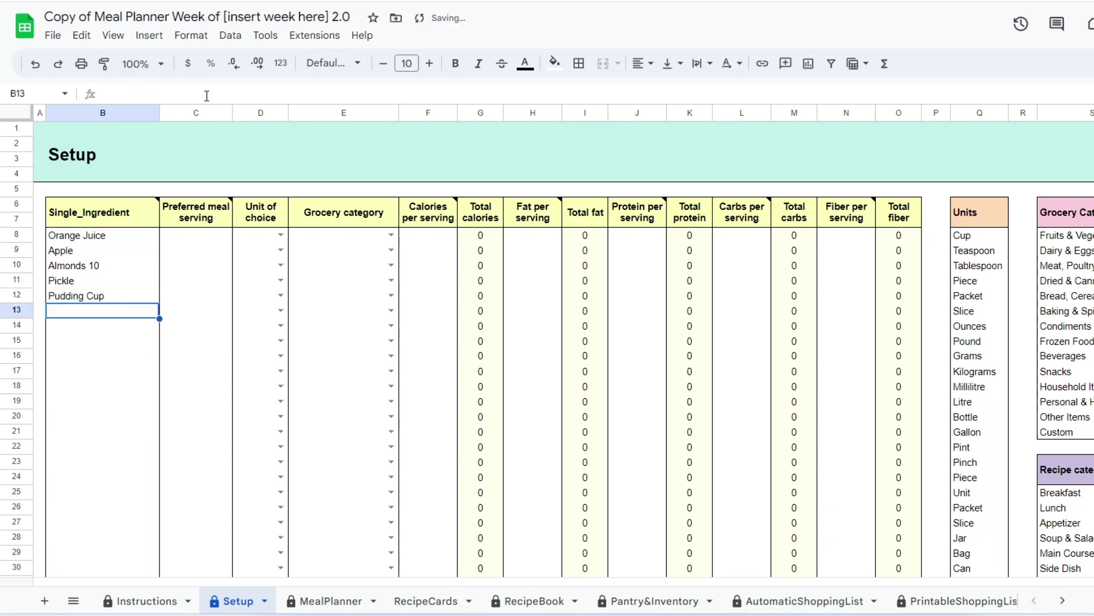
text(Chicken Nugget)
click(195, 234)
text(2 2 1 4 2 4)
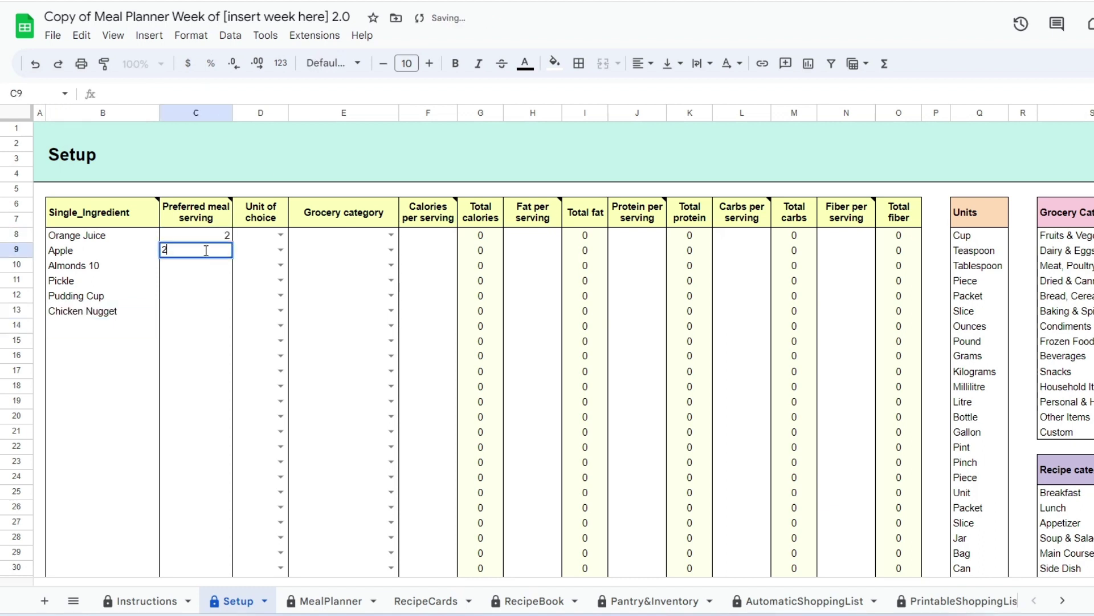
Set units to Unit for Apple and Almonds 10, and Serving for Chicken Nugget
click(279, 234)
click(247, 252)
scroll(297, 409, down, 5)
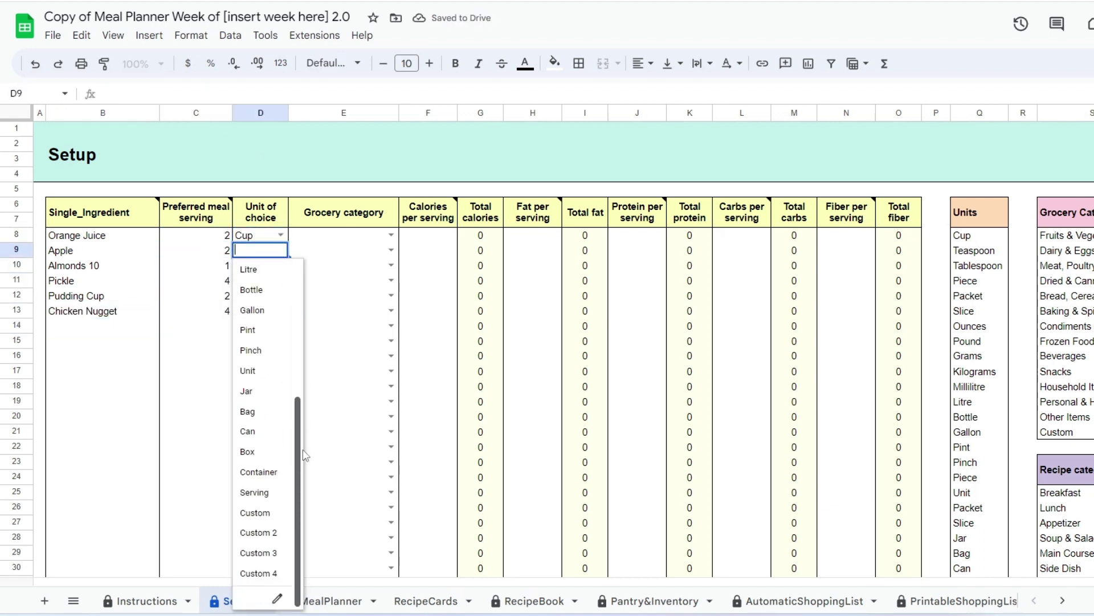
click(248, 303)
scroll(298, 342, down, 5)
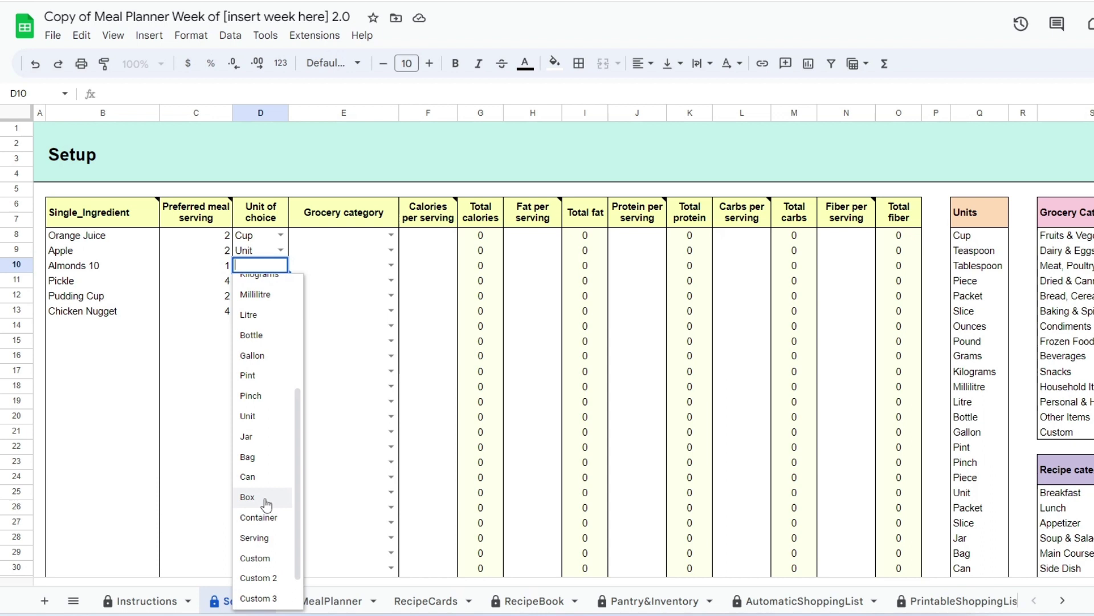
click(248, 415)
drag(288, 273, 283, 301)
click(280, 311)
scroll(268, 456, down, 5)
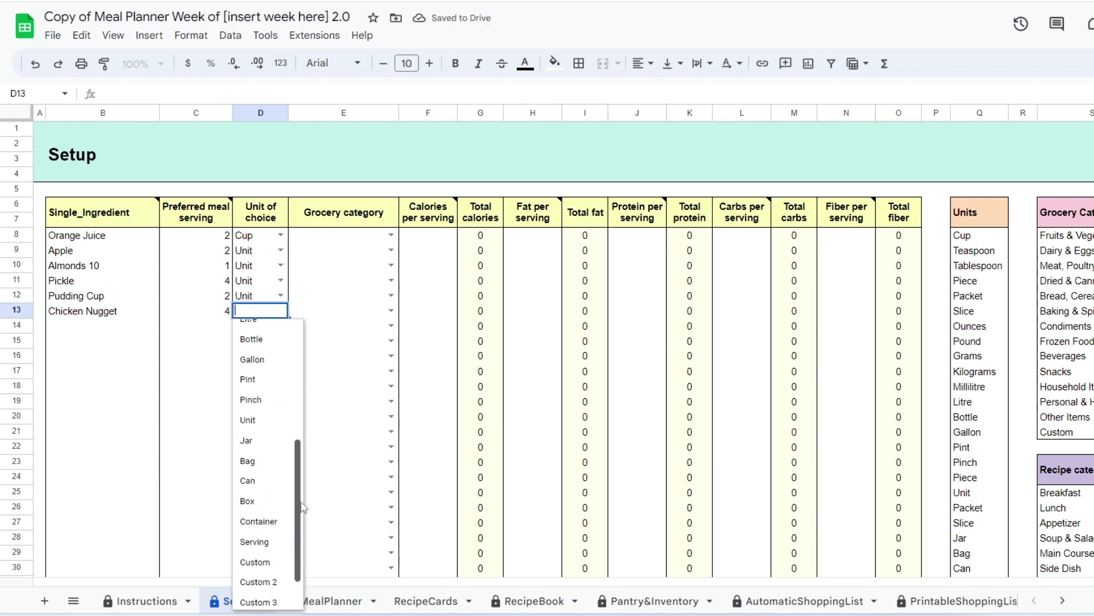
click(254, 540)
Assign grocery categories: Beverages, Fruits & Vegetables, Snacks, Dried & Canned Goods, Snacks
click(391, 235)
text(bev)
key(Return)
text(fru)
key(Return)
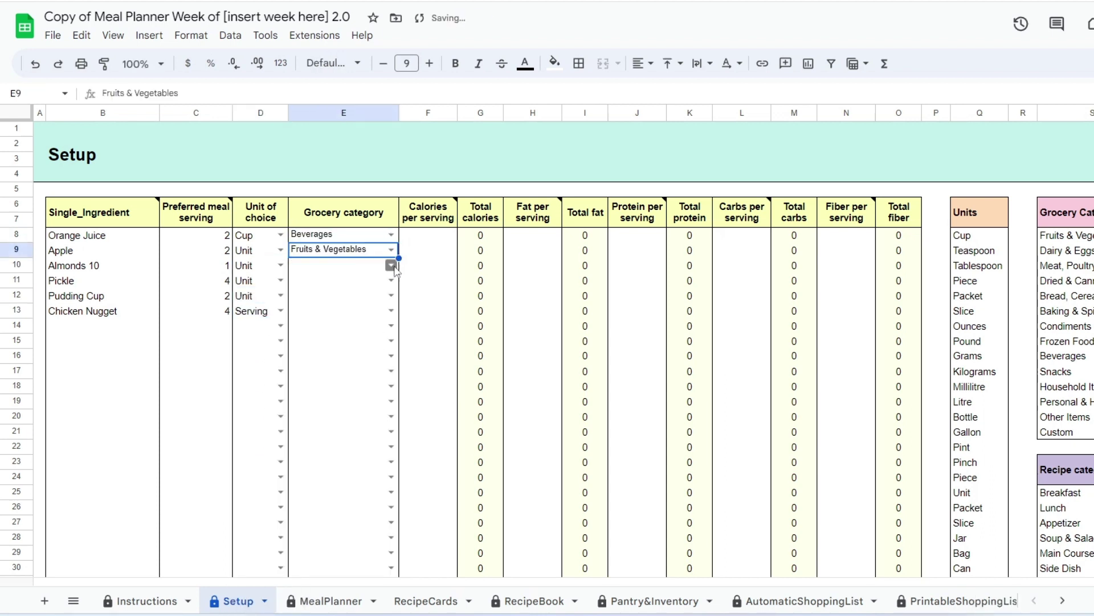
text(sna)
key(Return)
click(342, 360)
click(391, 294)
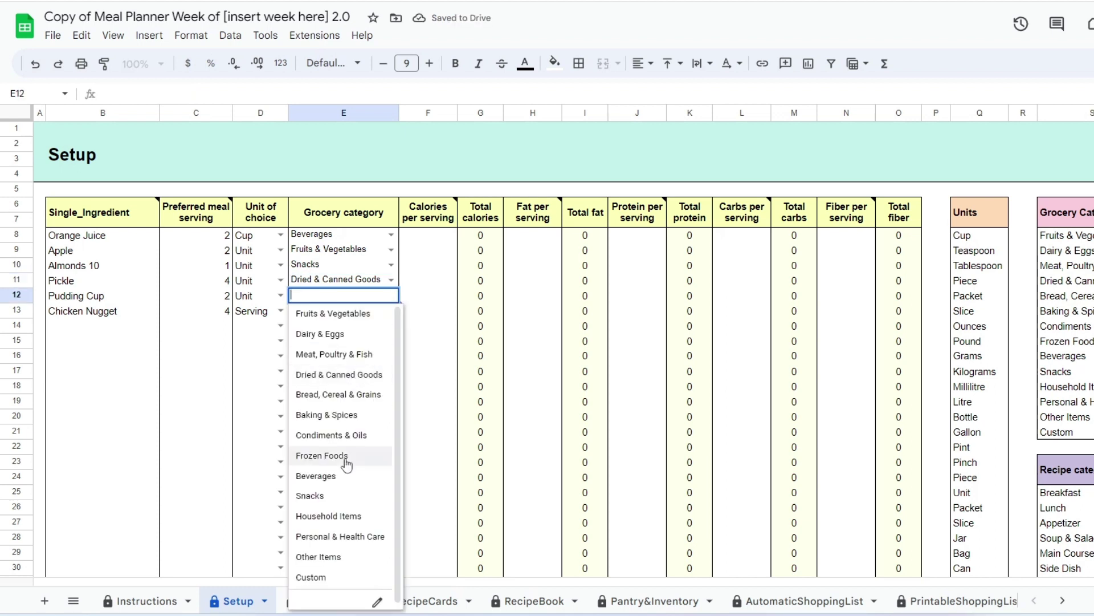
click(319, 495)
click(391, 310)
Set Chicken Nugget's category to Frozen Foods and enter calories 111, 95, 70, 28, 120, 250
click(322, 470)
click(428, 235)
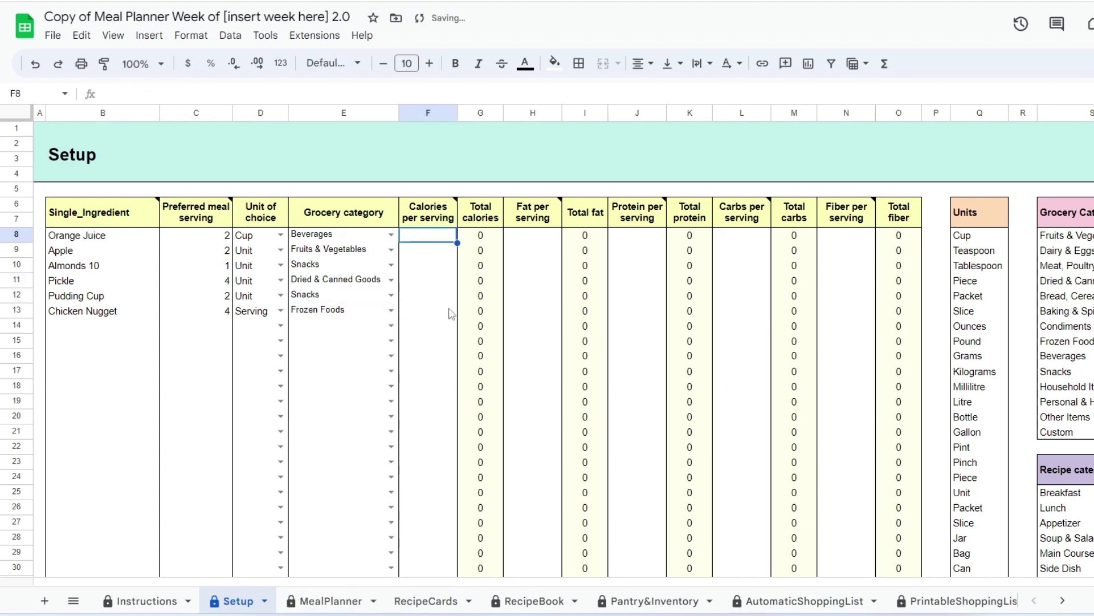
text(111)
key(Return)
text(95)
key(Return)
text(70)
key(Return)
text(28)
Enter fat per serving 0.5, 0.3, 5, 1.5, 13.2 starting at H8, leaving Pickle blank
key(Return)
text(120)
key(Return)
text(250)
click(541, 235)
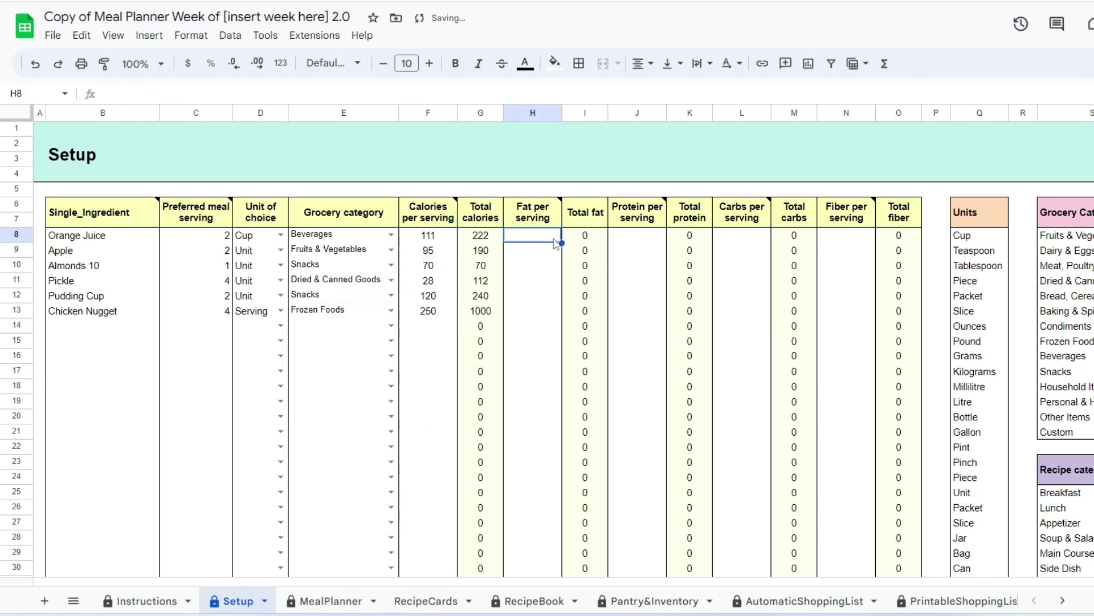
text(0.5)
key(Return)
text(0.3)
key(Return)
text(5)
key(Return)
key(Return)
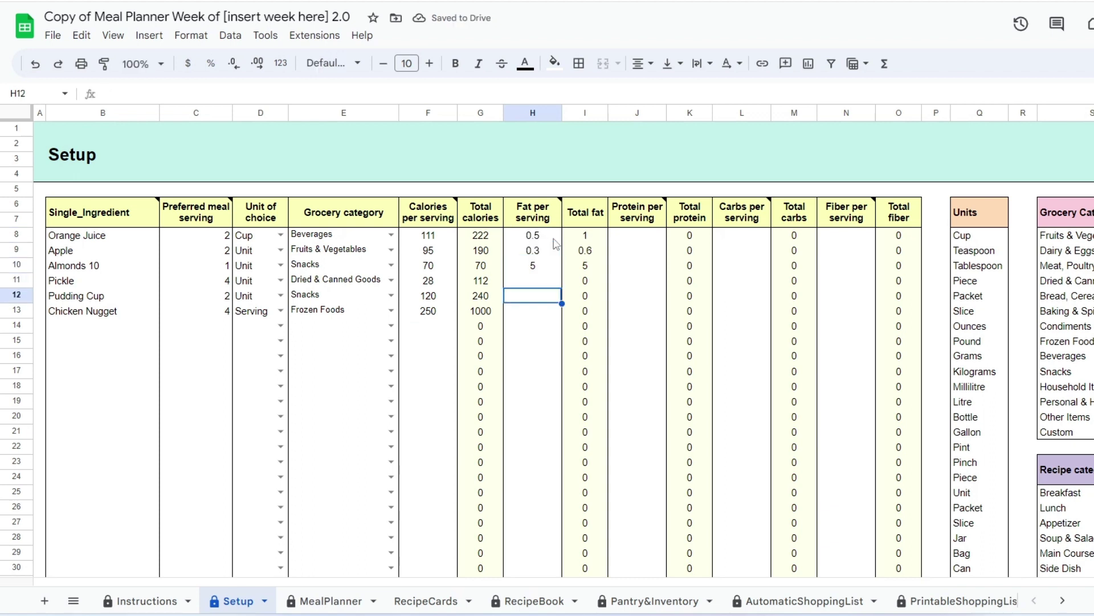
text(1.5)
key(Return)
text(13.2)
key(Return)
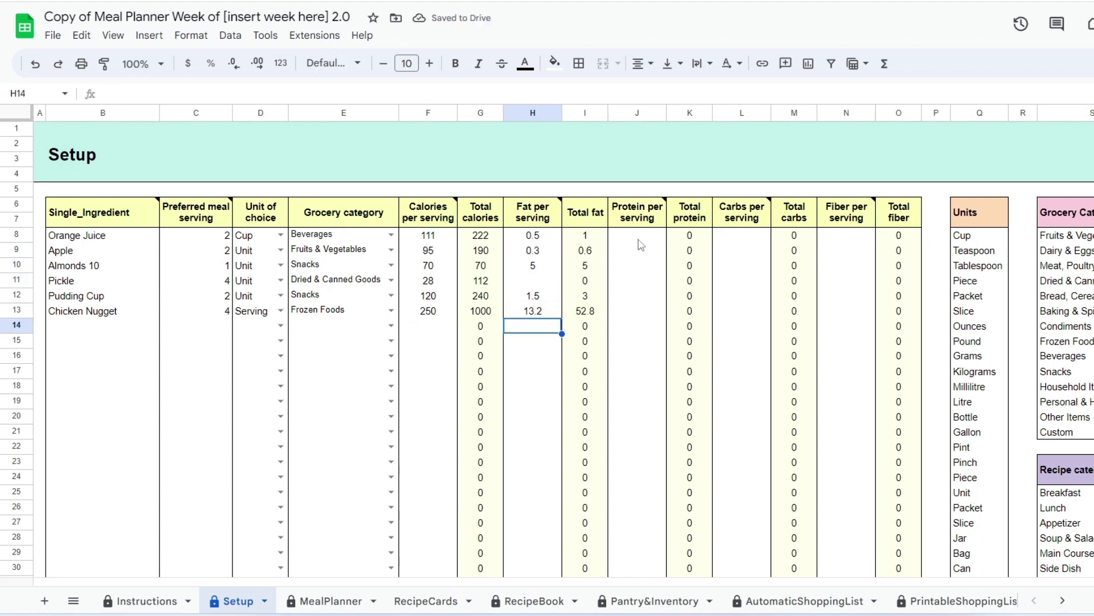
Paste the six protein, carbs and fiber values into columns J, L and N
click(639, 238)
text(1.7 0.5 3  2 10)
click(742, 239)
text(26 25 3  24 8)
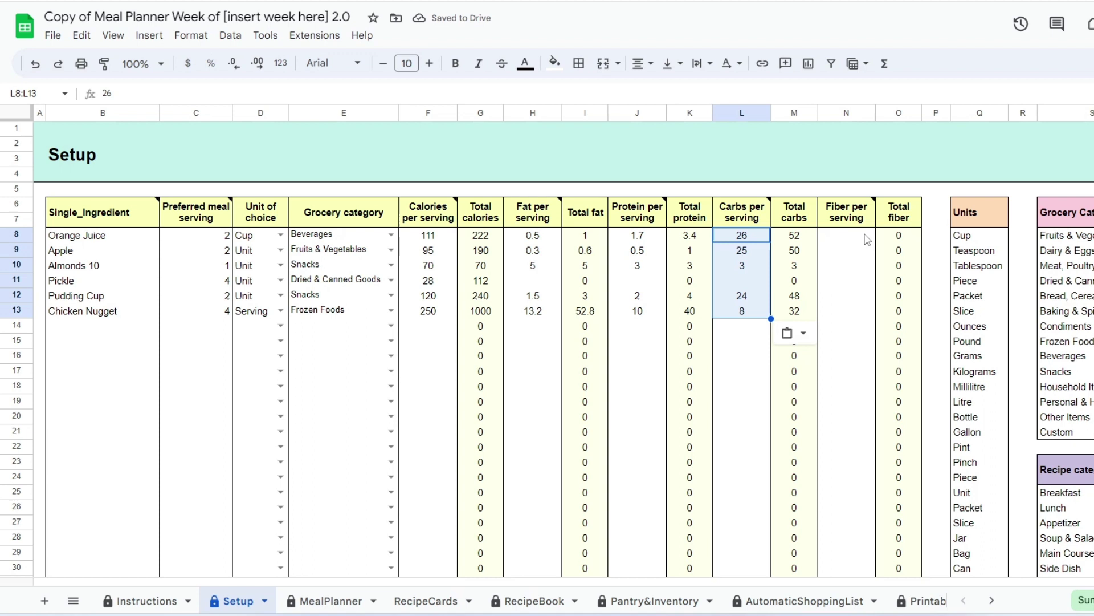
click(847, 238)
text(0.5 4.4 1  0 0)
Review the Units and Grocery Categories reference lists, then go to the MealPlanner sheet
click(978, 239)
click(978, 268)
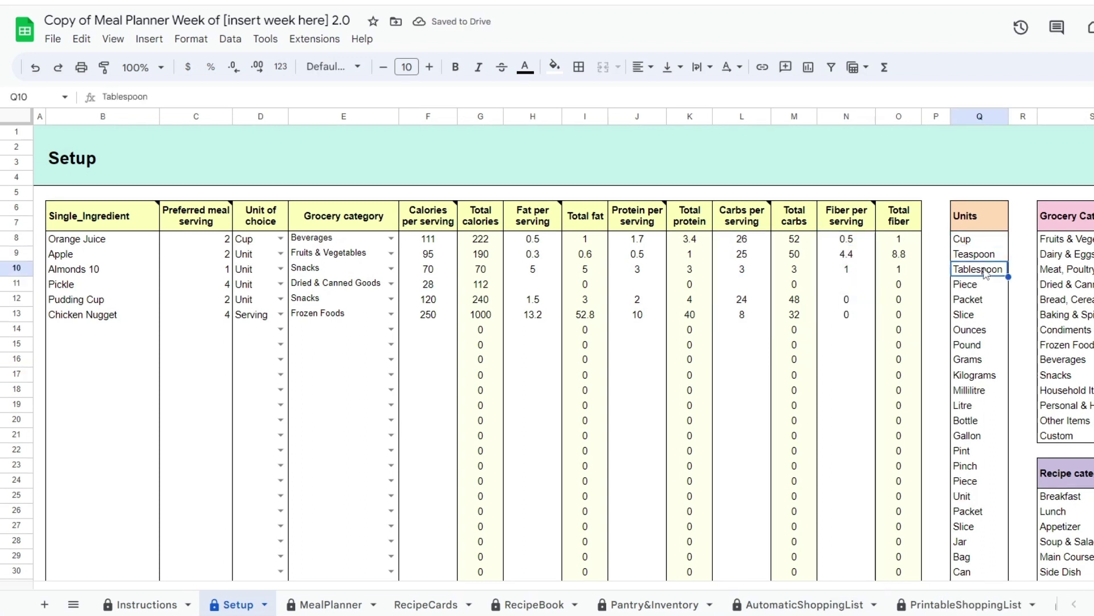
click(978, 344)
click(280, 238)
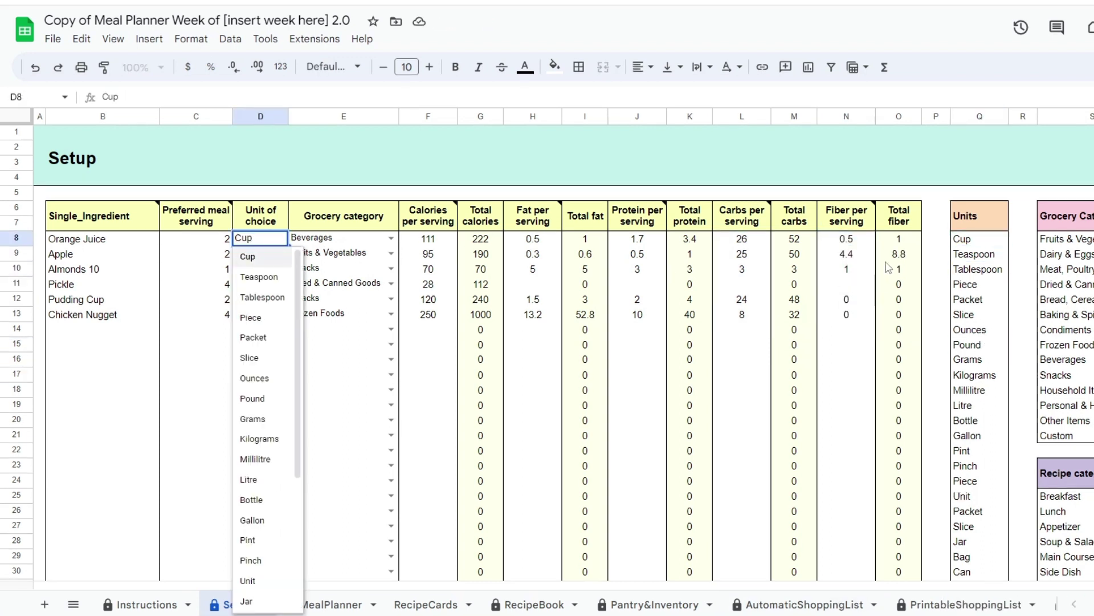
click(963, 244)
click(991, 495)
scroll(992, 495, down, 2)
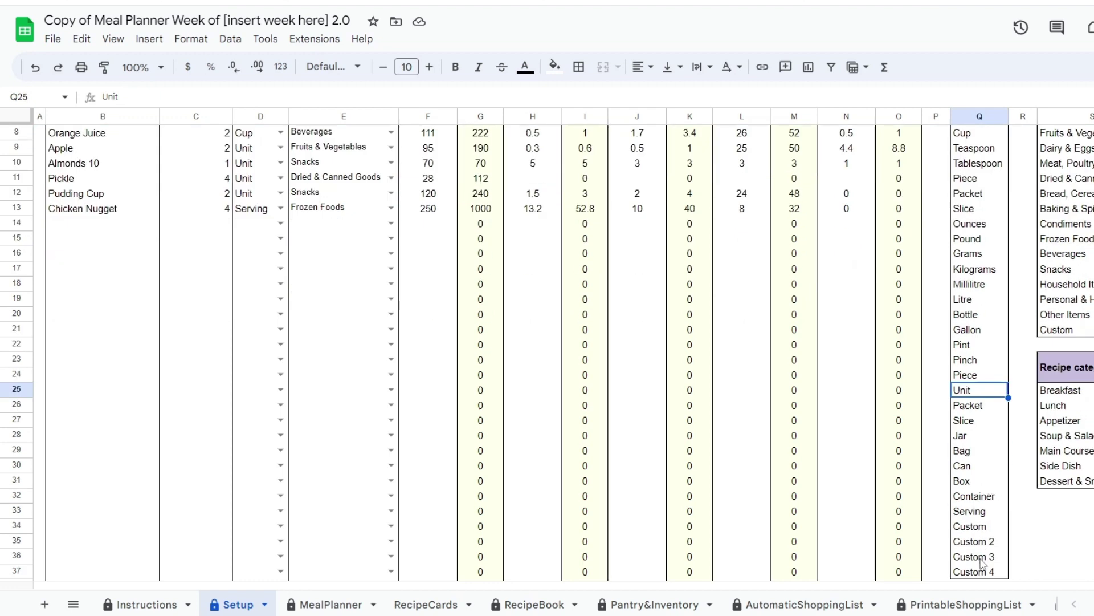
key(ctrl+Down)
scroll(1026, 454, up, 2)
click(1088, 240)
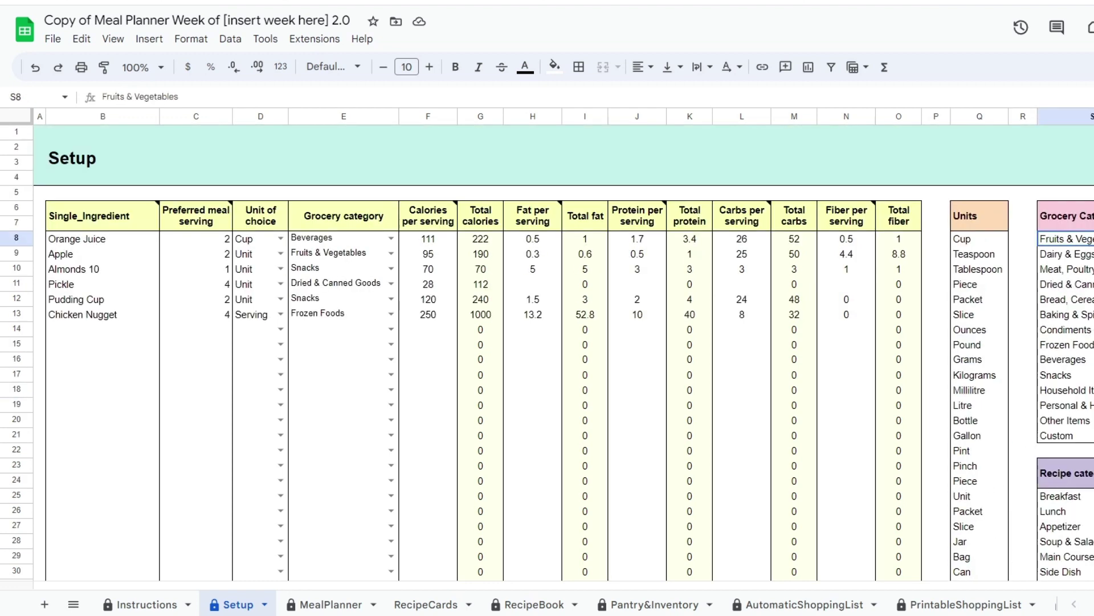
scroll(1090, 436, down, 3)
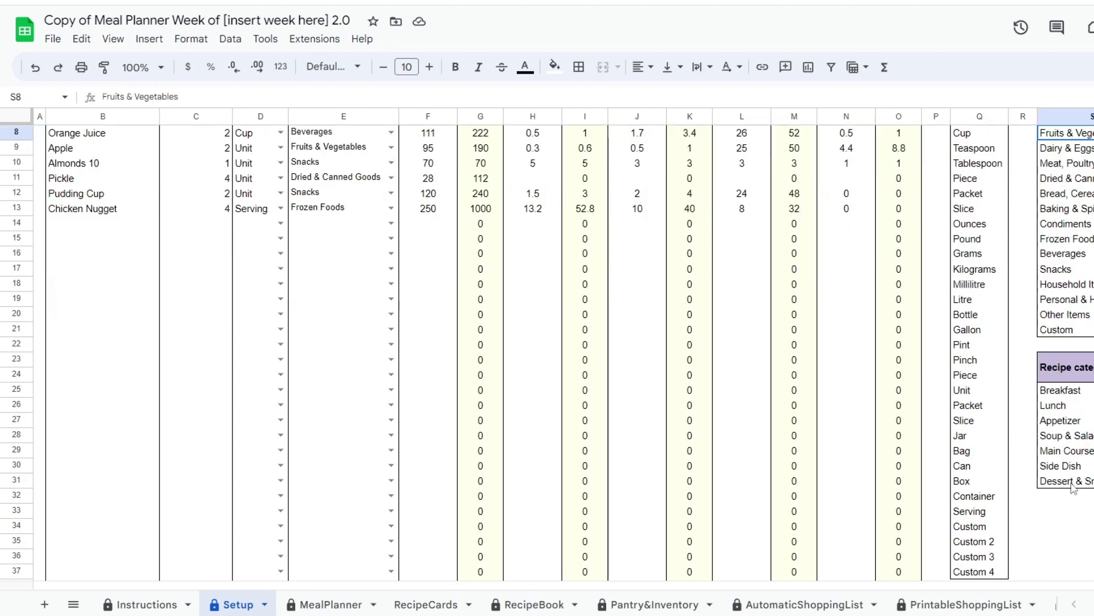
click(333, 604)
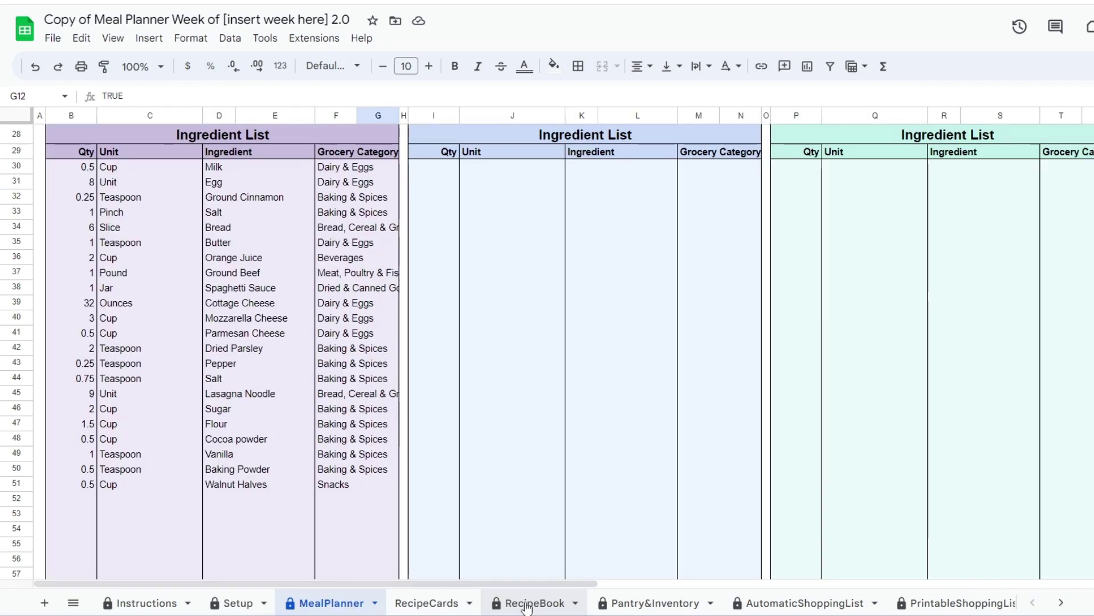
On the RecipeCards sheet, review the French Toast card's title, servings and Milk quantity
click(525, 605)
click(459, 605)
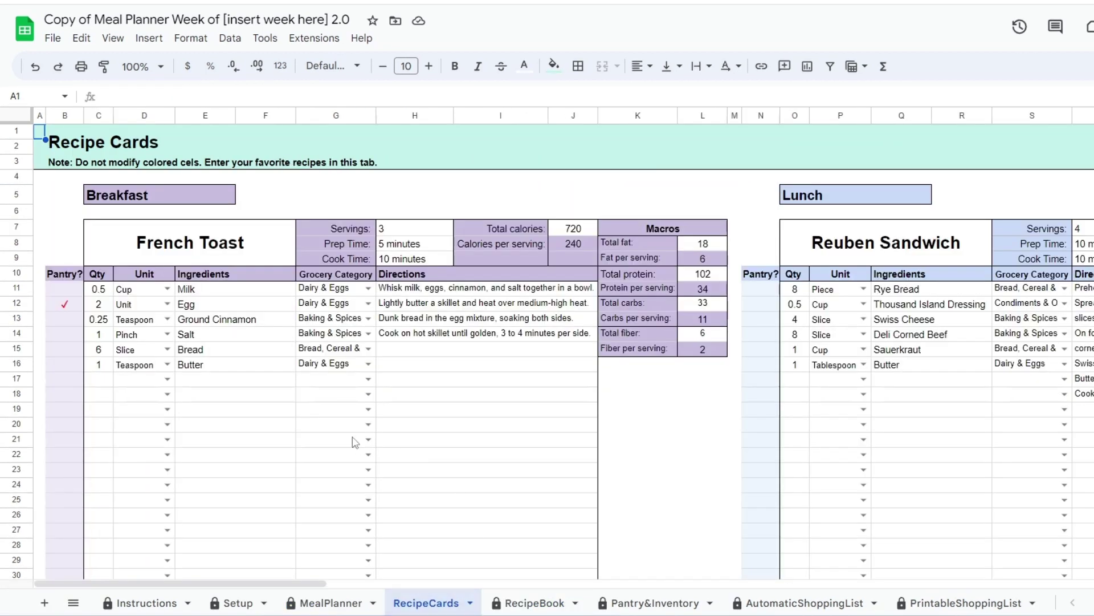
click(142, 296)
click(97, 296)
click(168, 258)
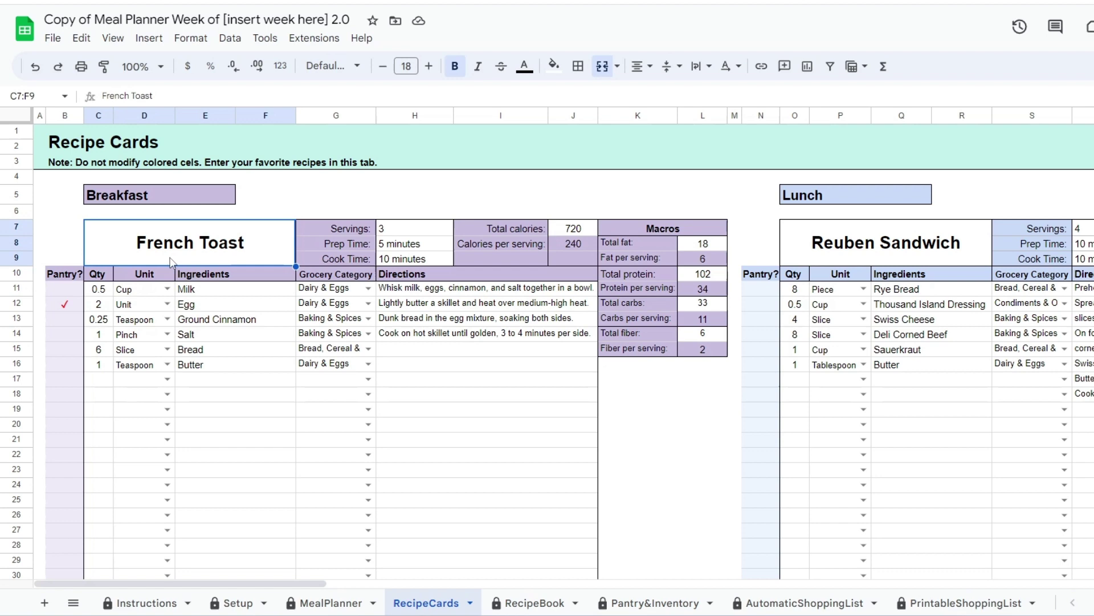
click(393, 231)
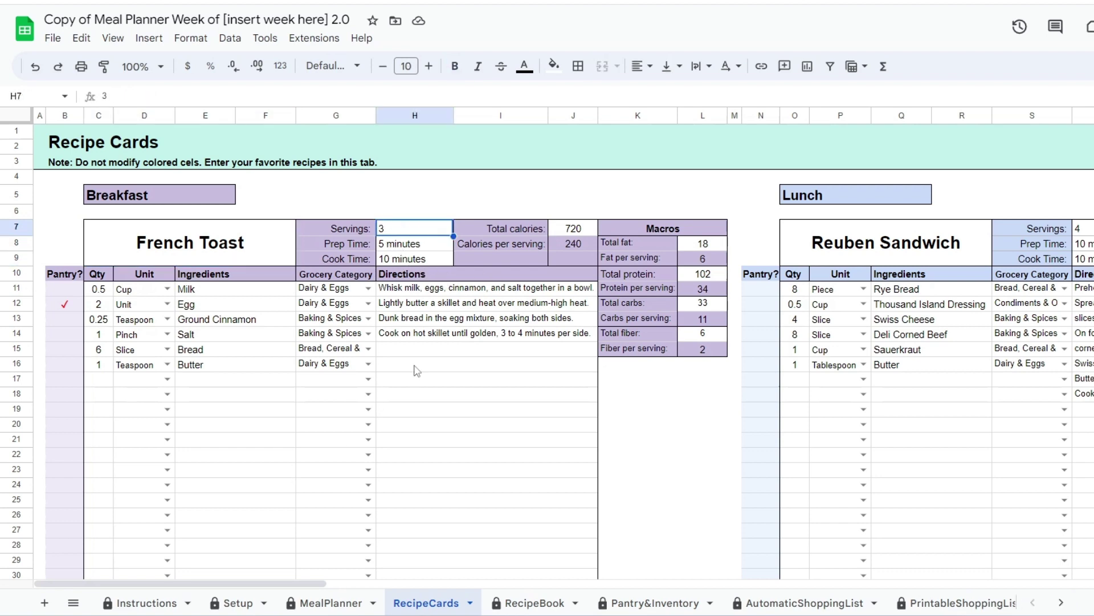
scroll(401, 398, down, 15)
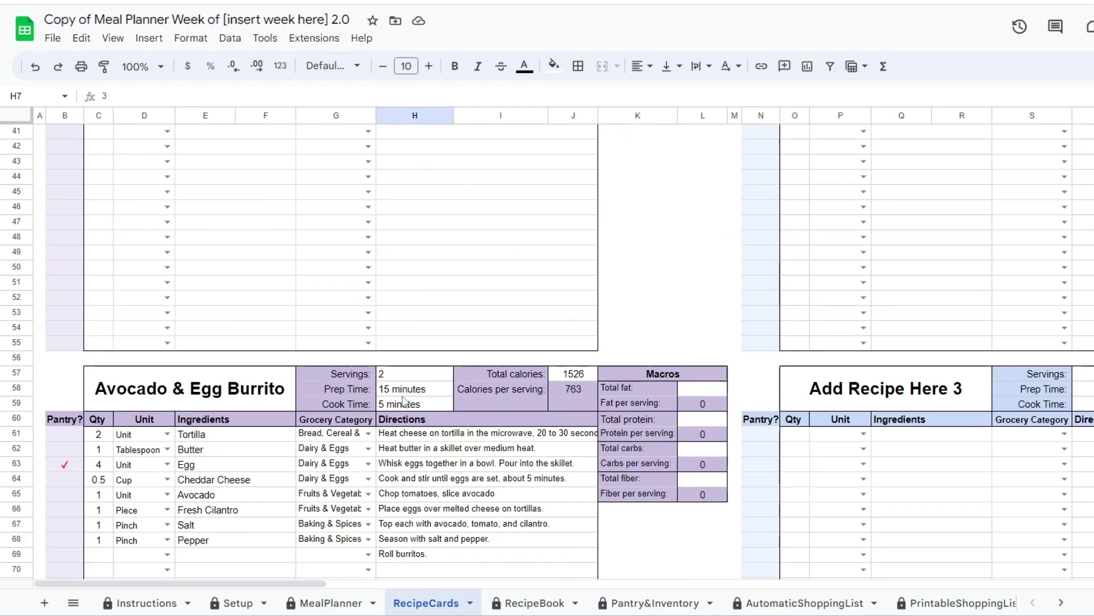
scroll(402, 401, up, 15)
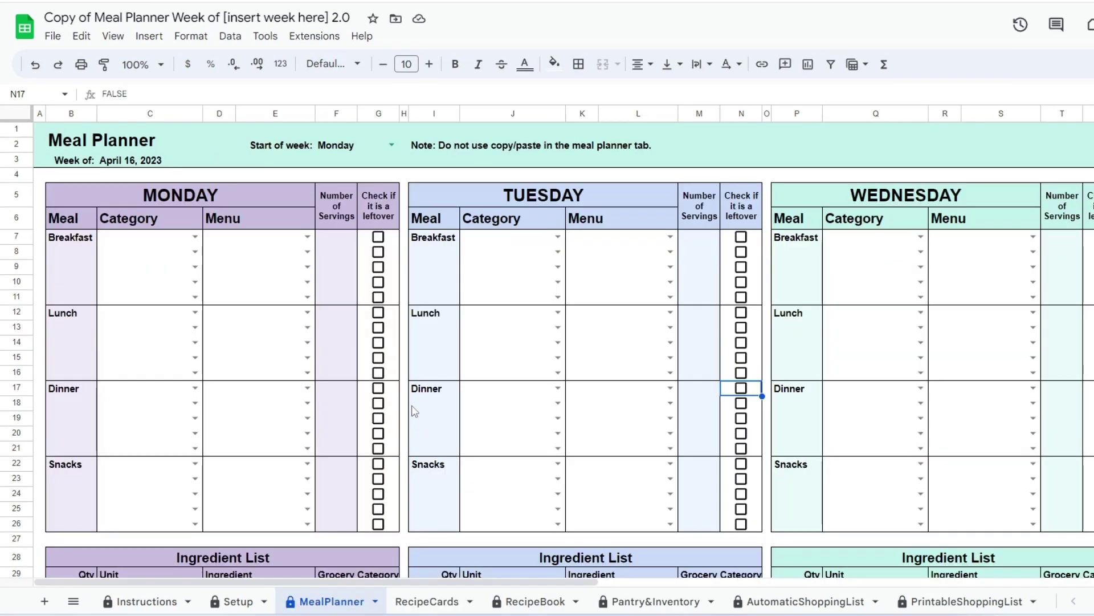
Switch the week's start day to Sunday and back to Monday
click(391, 146)
click(349, 185)
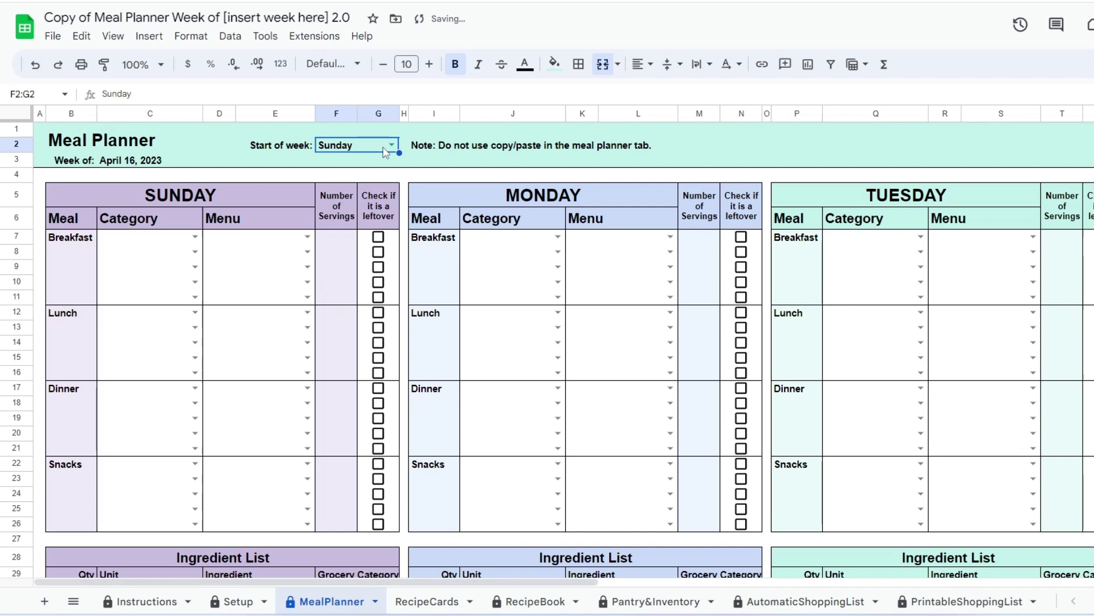
click(399, 147)
click(367, 167)
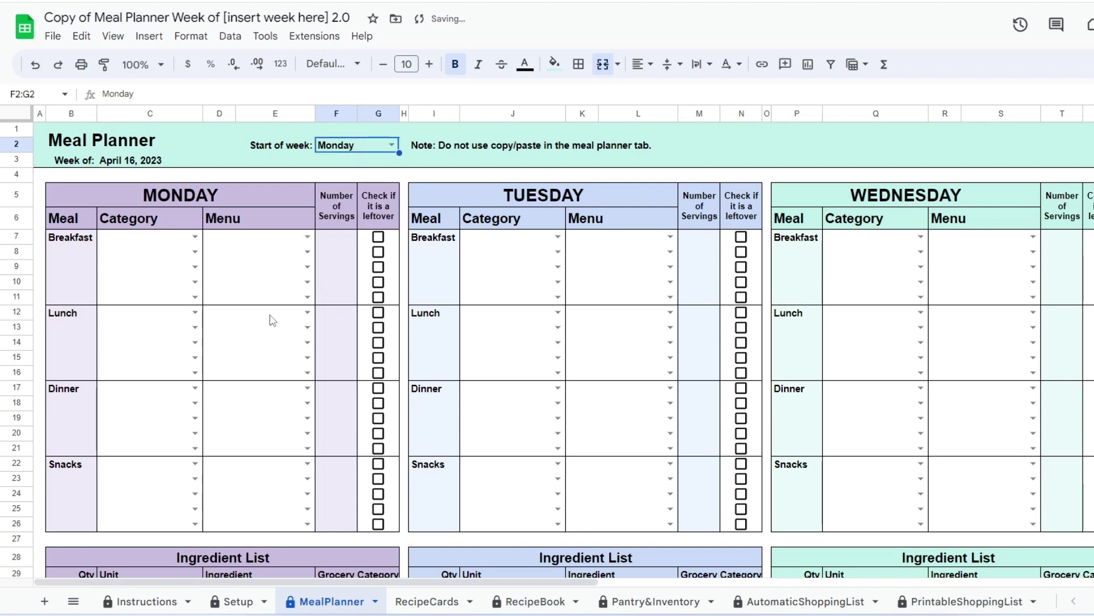
Plan Monday breakfast: French Toast (Breakfast) and Orange Juice (Single_Ingredient)
click(194, 237)
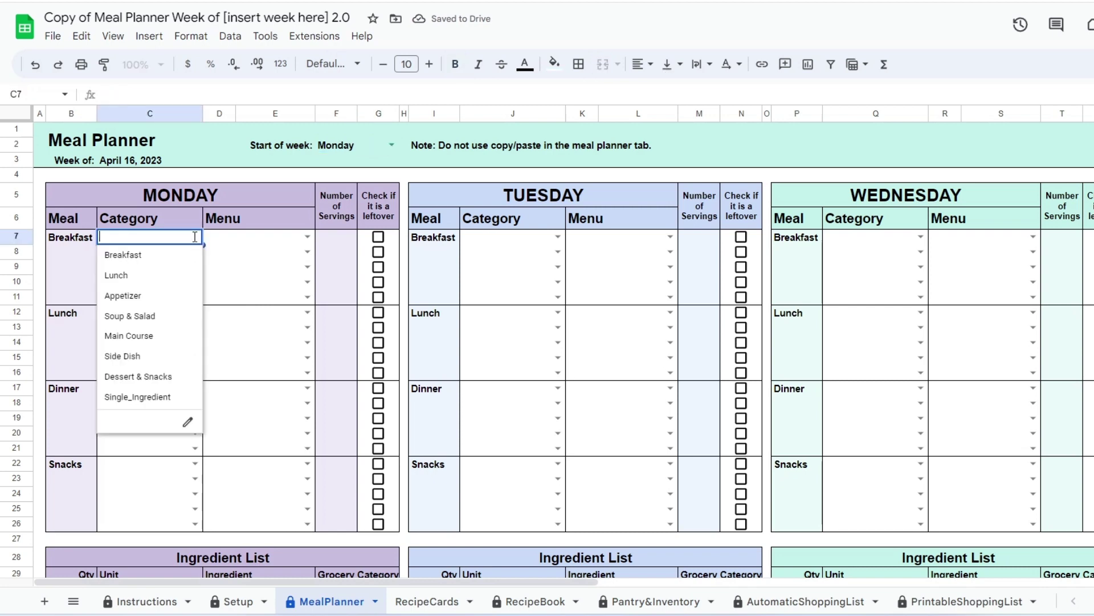
click(181, 259)
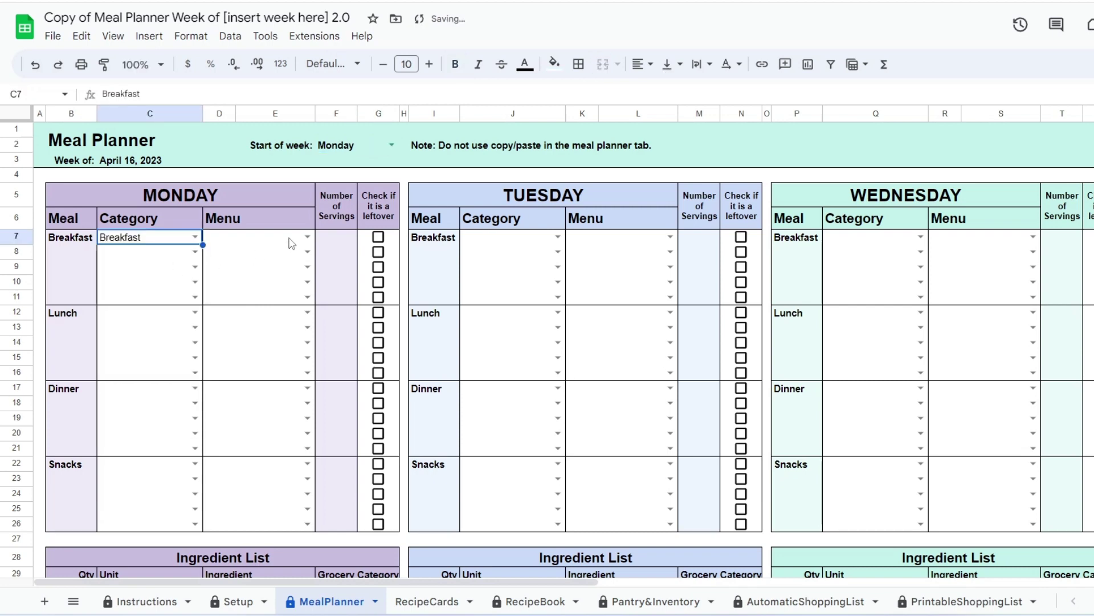
click(307, 237)
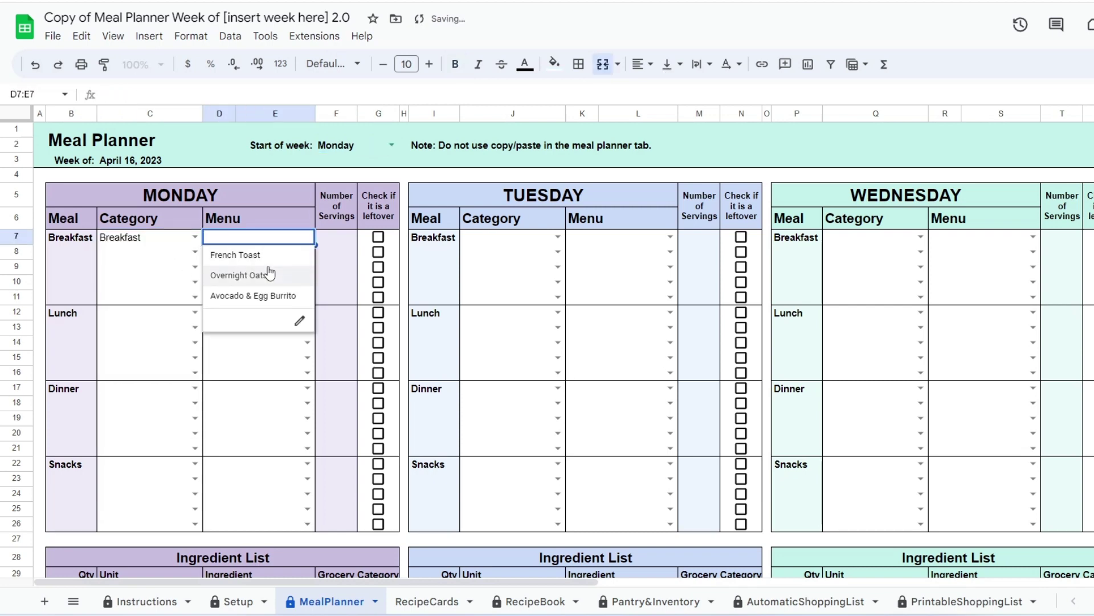
click(229, 255)
click(195, 252)
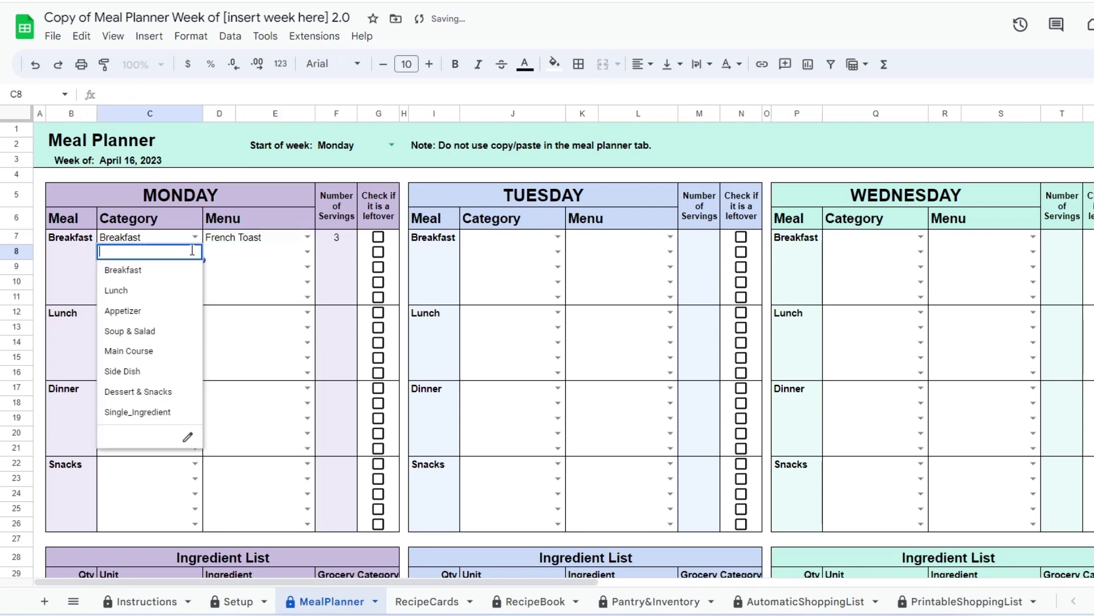
click(173, 411)
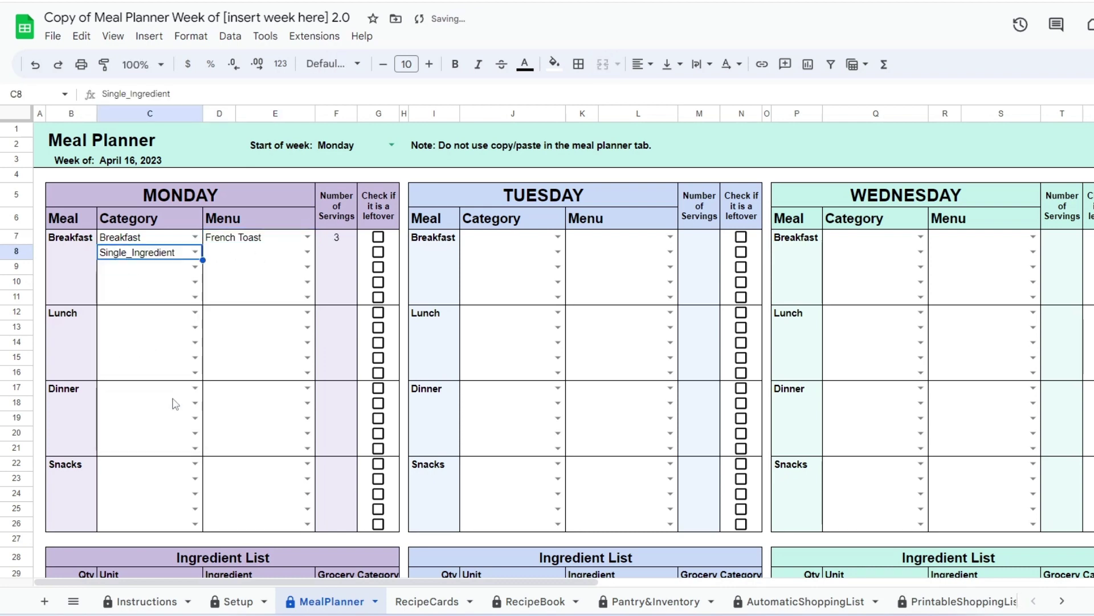
click(309, 253)
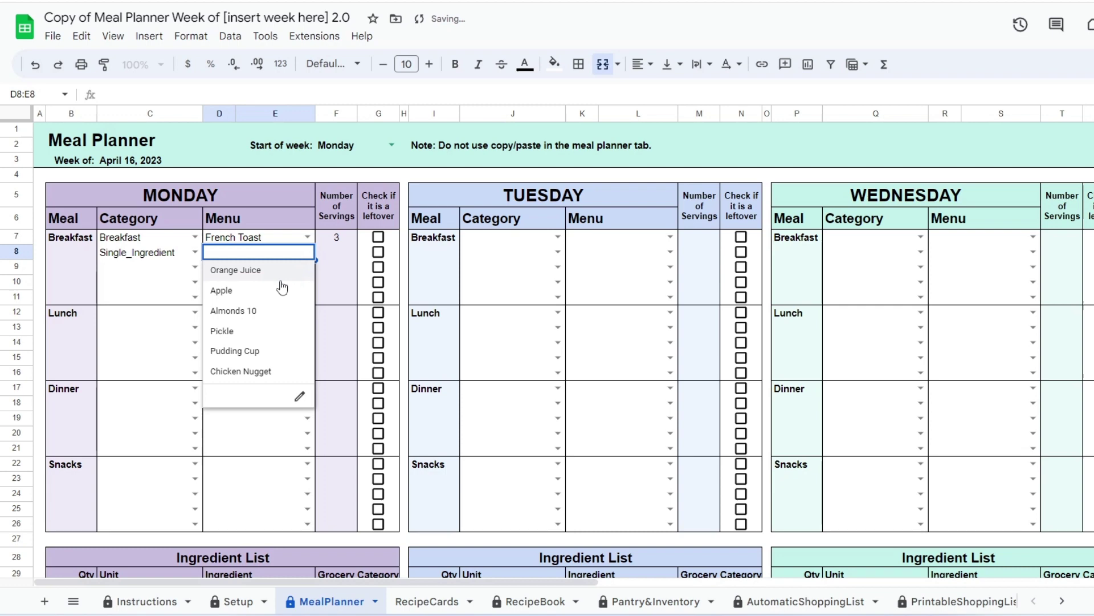
click(282, 271)
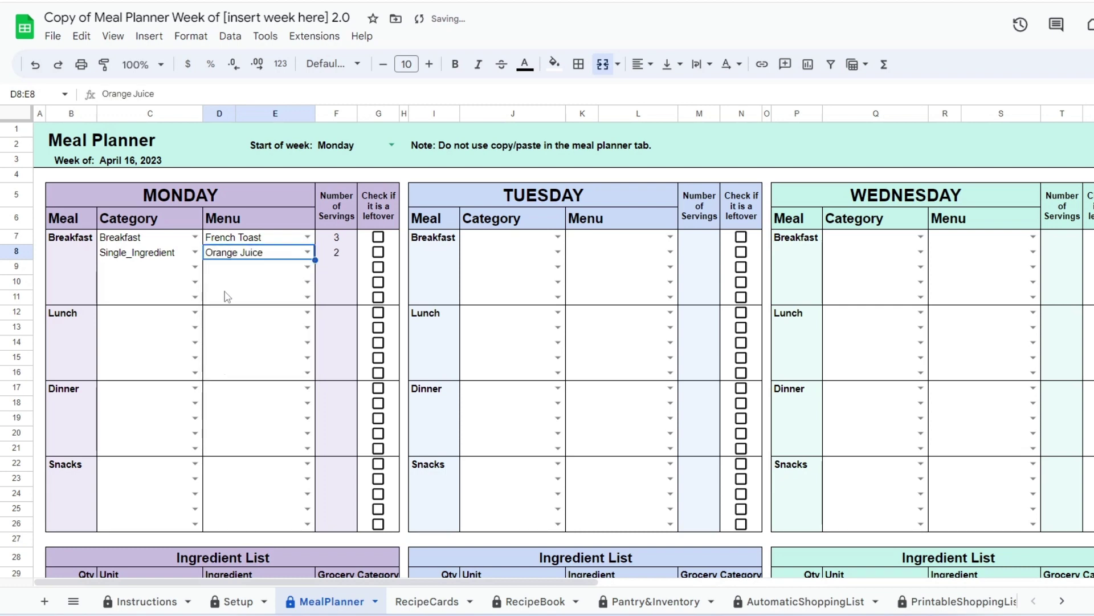
Choose Reuben Sandwich for Monday lunch and Easy Lasagna (Main Course) for dinner
click(194, 312)
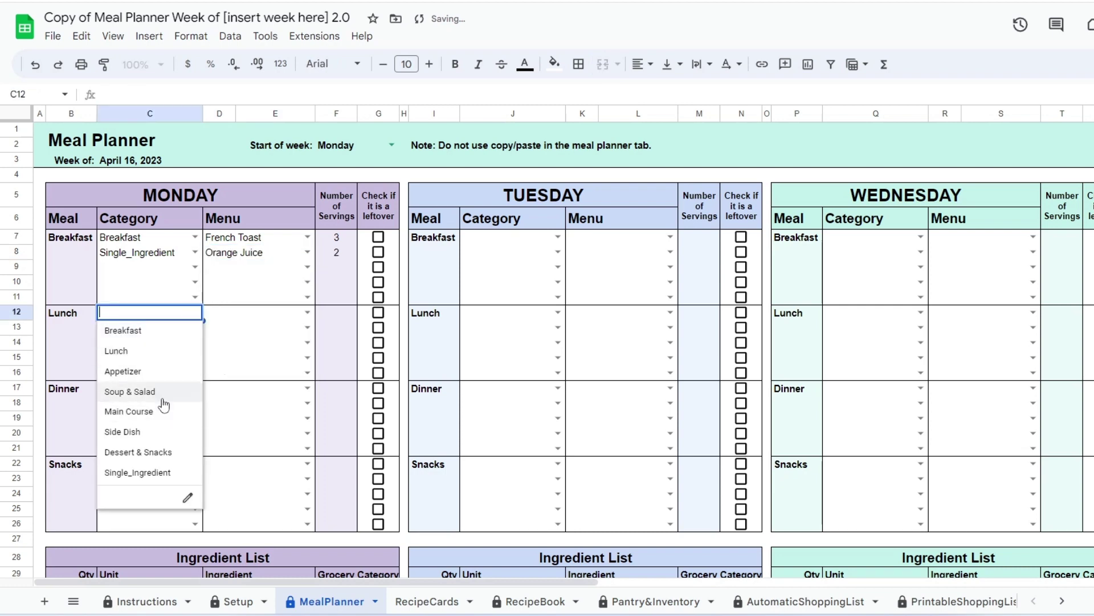
click(158, 352)
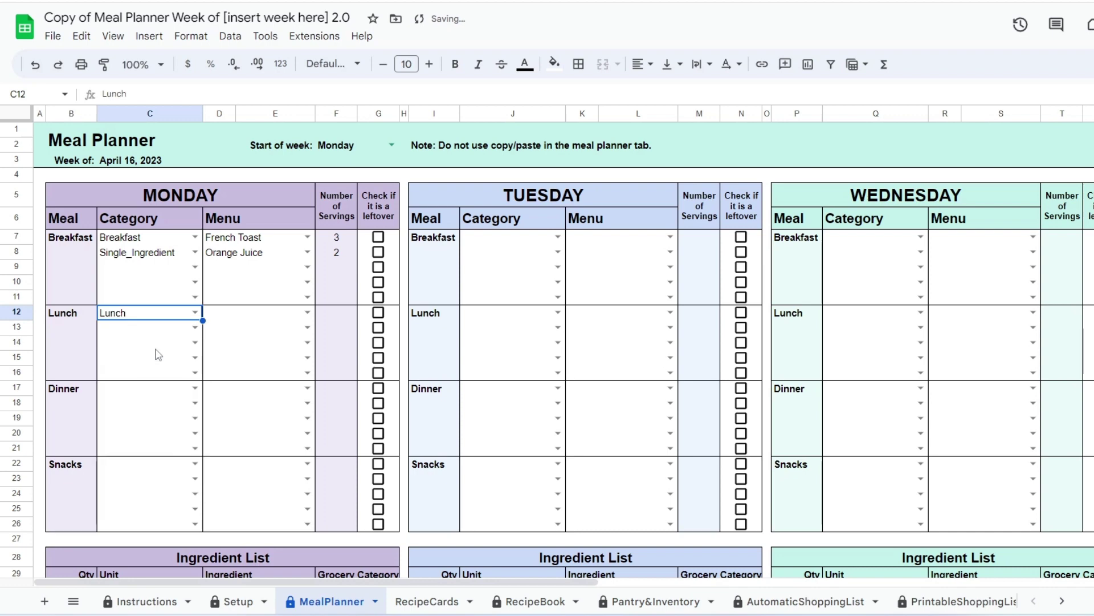
click(307, 312)
click(275, 332)
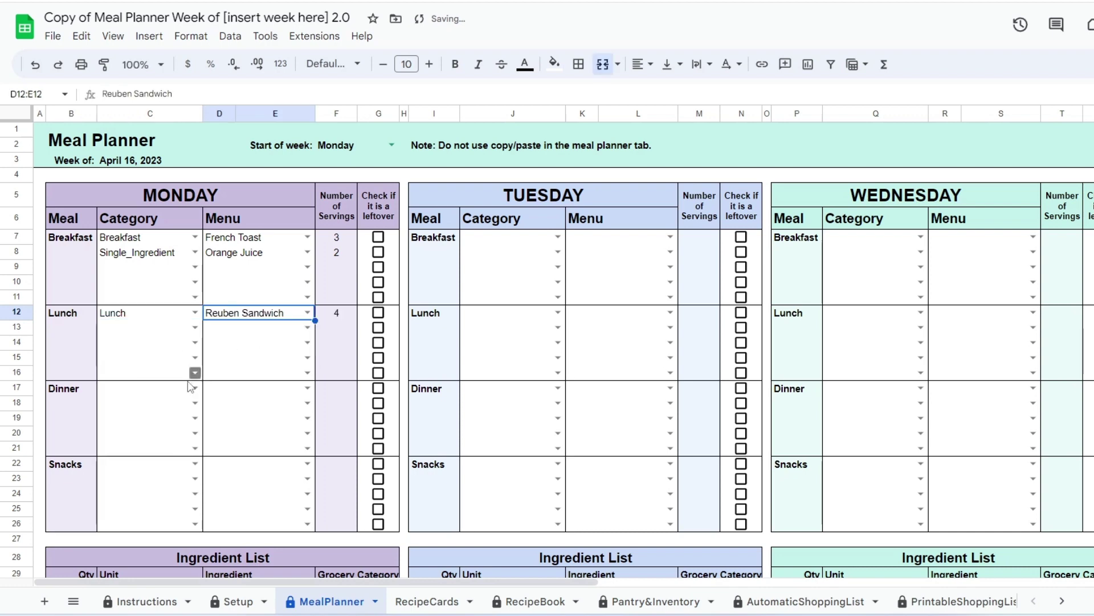
click(194, 387)
click(165, 487)
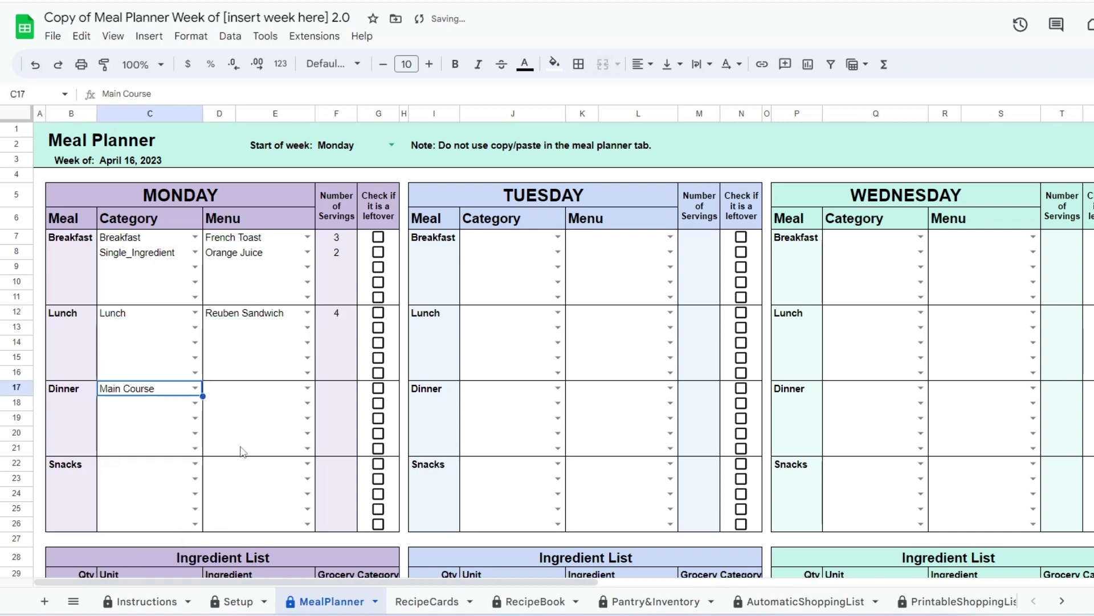
click(309, 389)
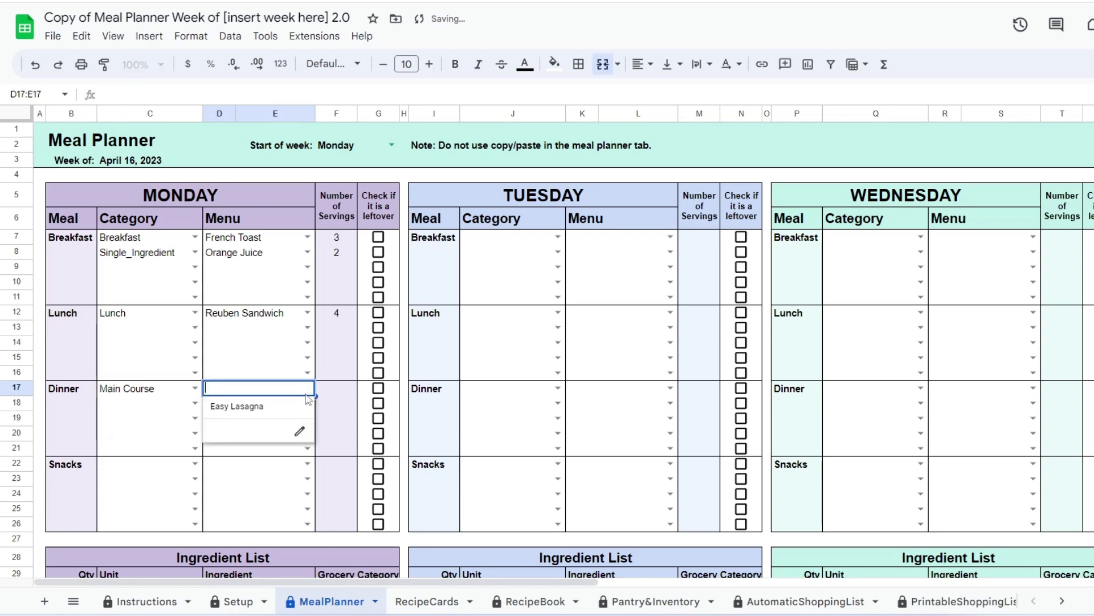
click(275, 411)
Add Brownies under Dessert & Snacks for Monday and mark lunch as a leftover
click(194, 463)
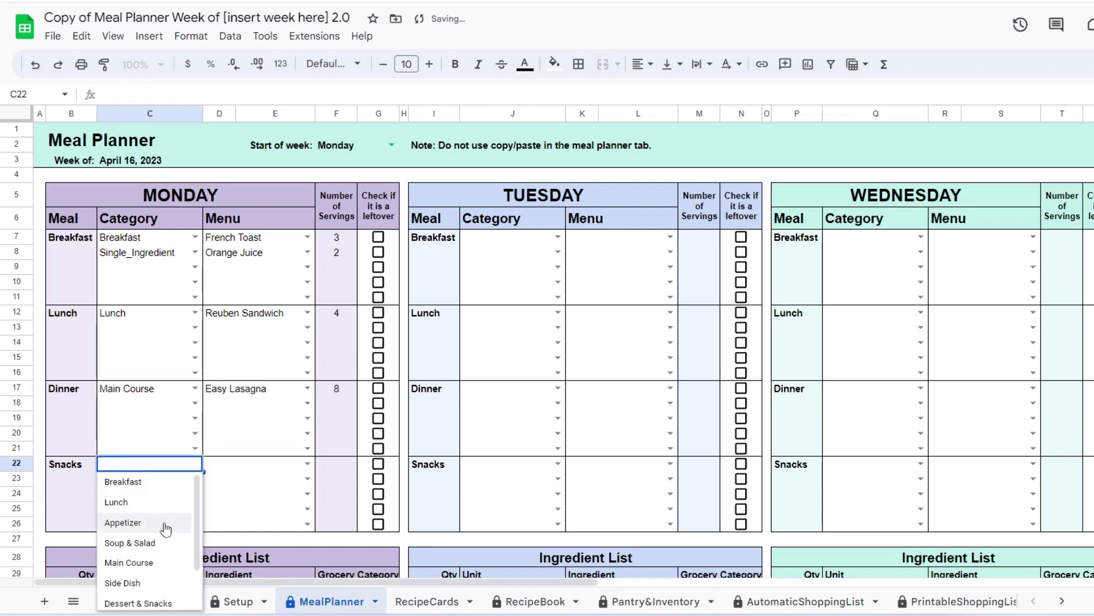
scroll(193, 540, down, 2)
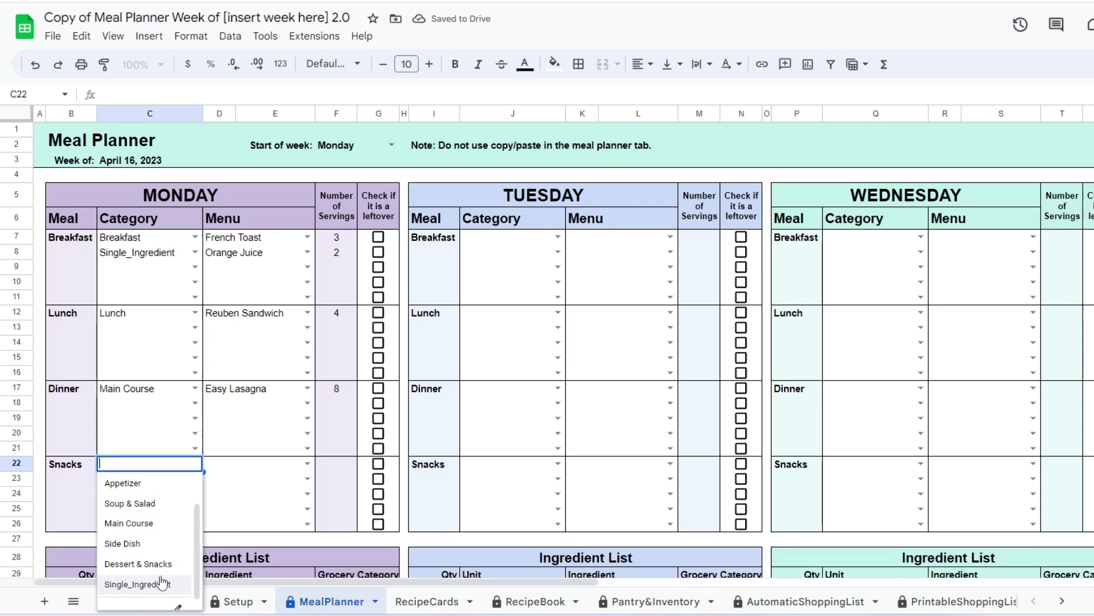
click(160, 565)
click(307, 463)
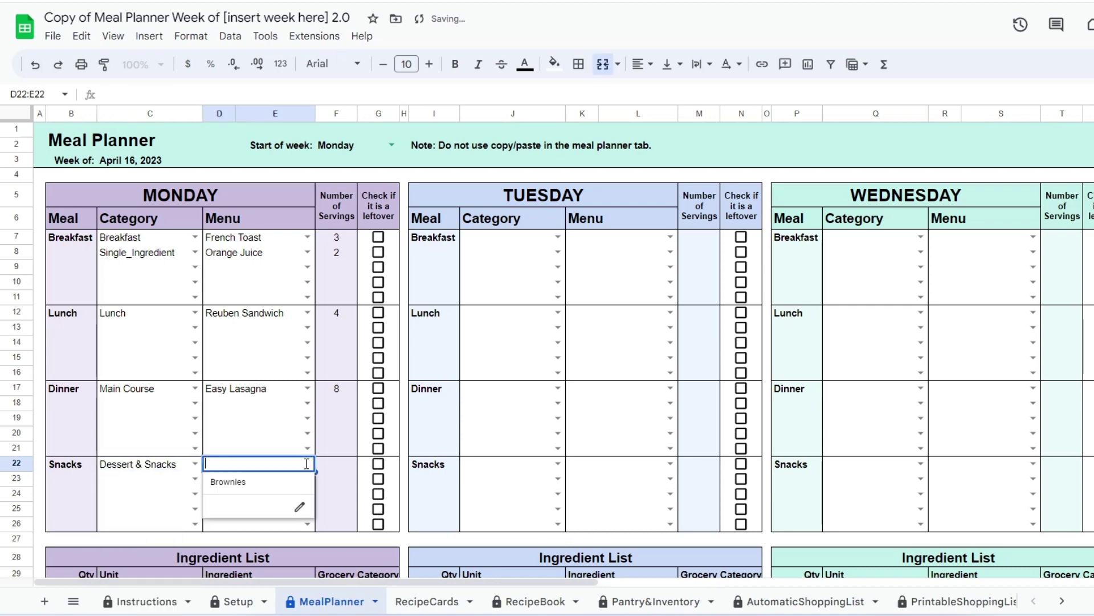
click(257, 489)
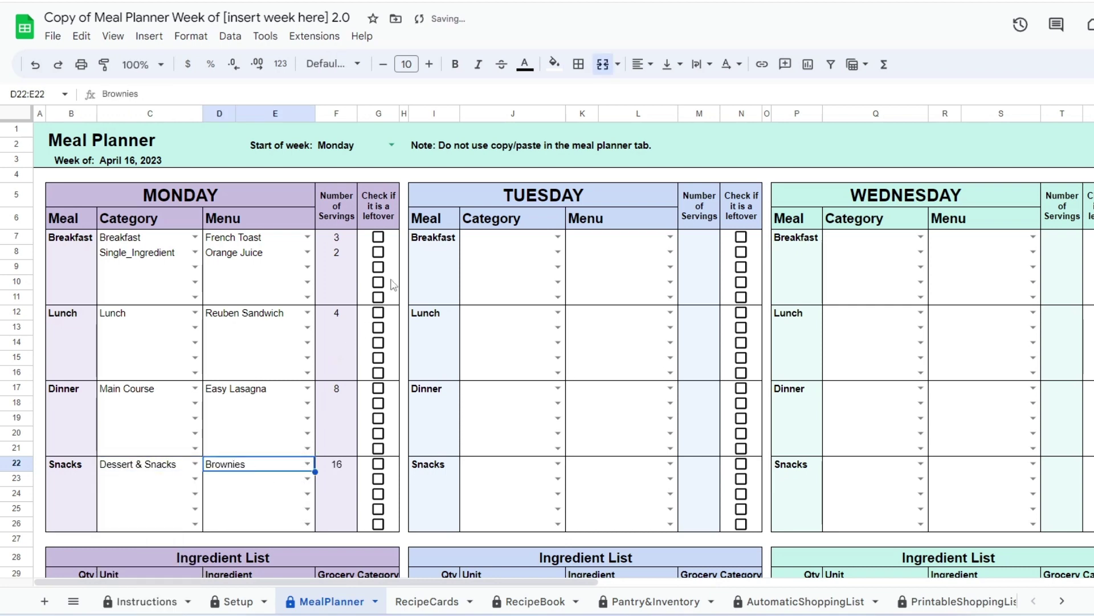
click(379, 313)
click(378, 314)
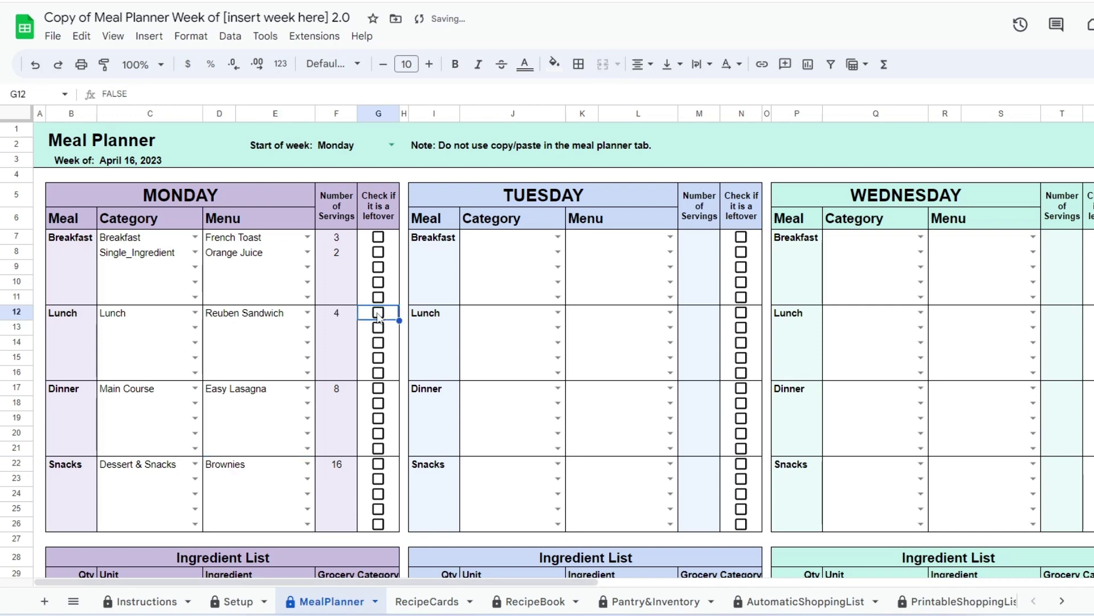
click(379, 314)
scroll(371, 360, down, 8)
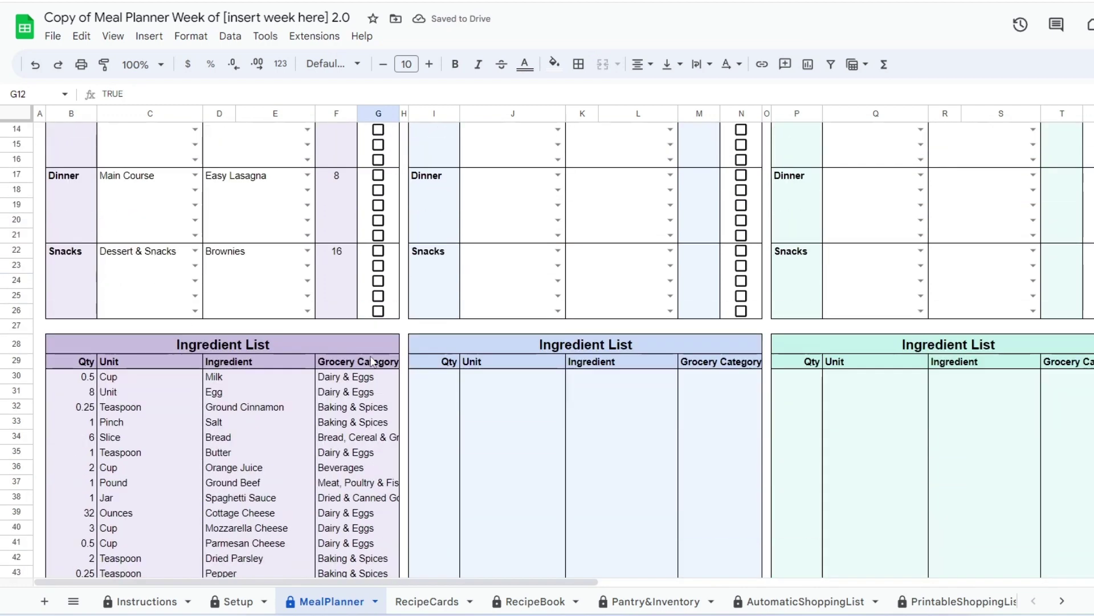
scroll(365, 360, down, 2)
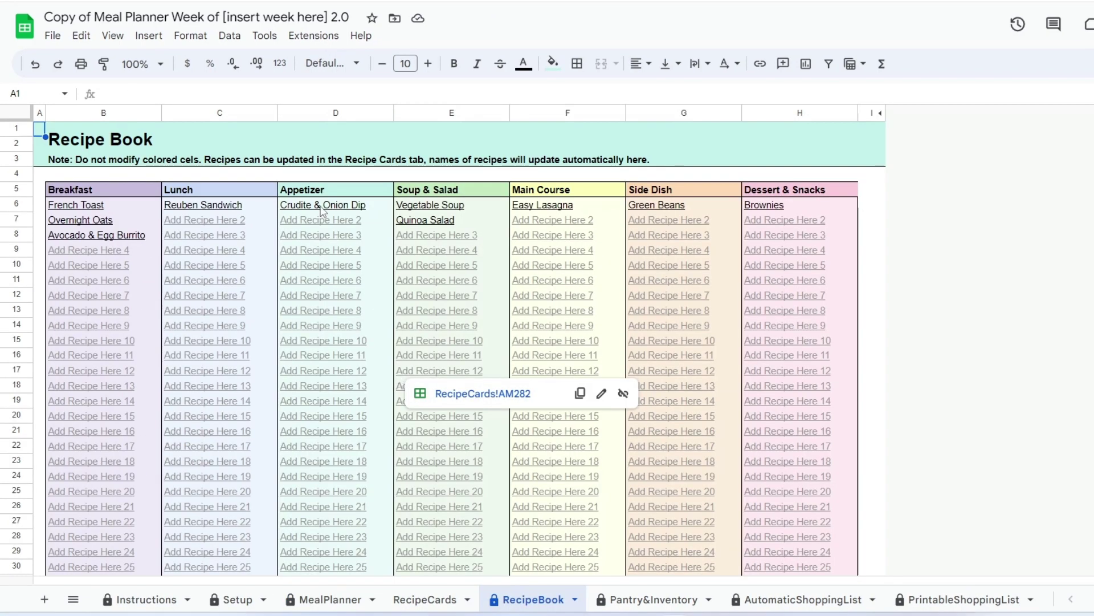
click(322, 211)
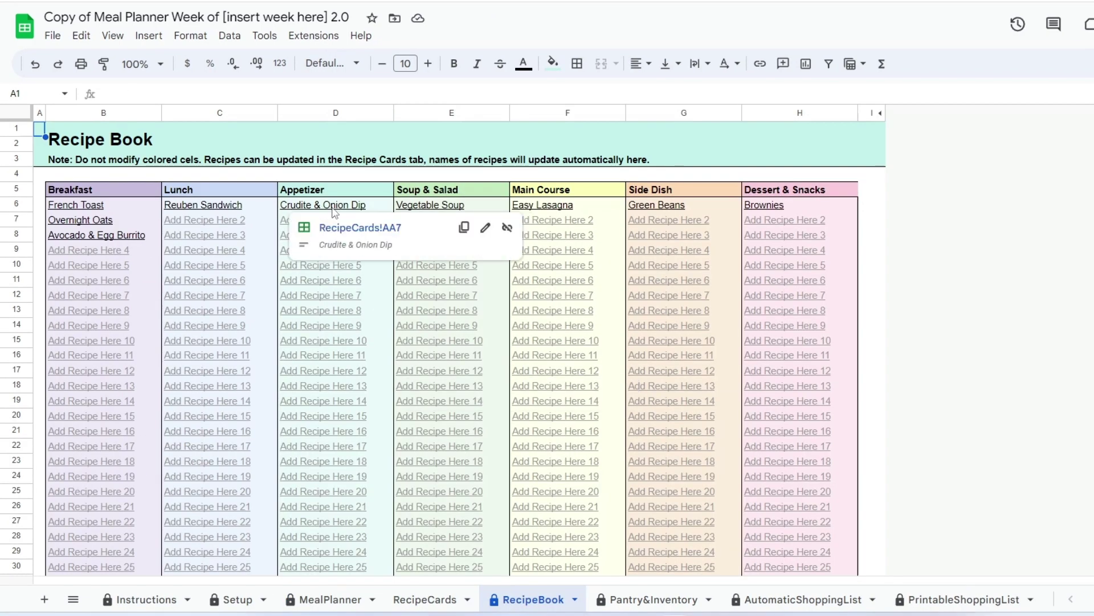
click(343, 228)
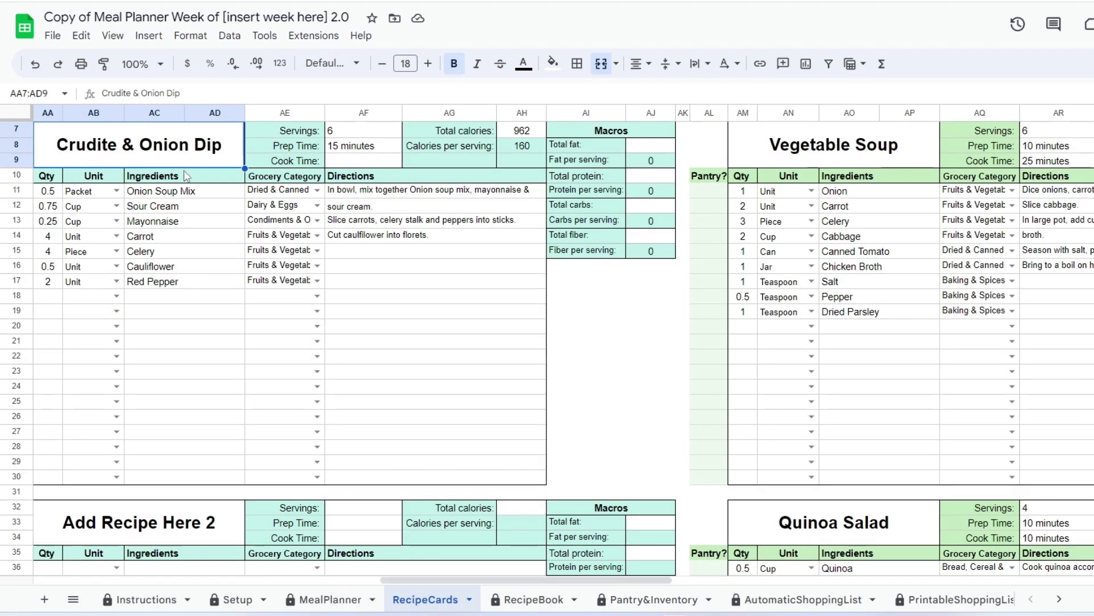
click(532, 599)
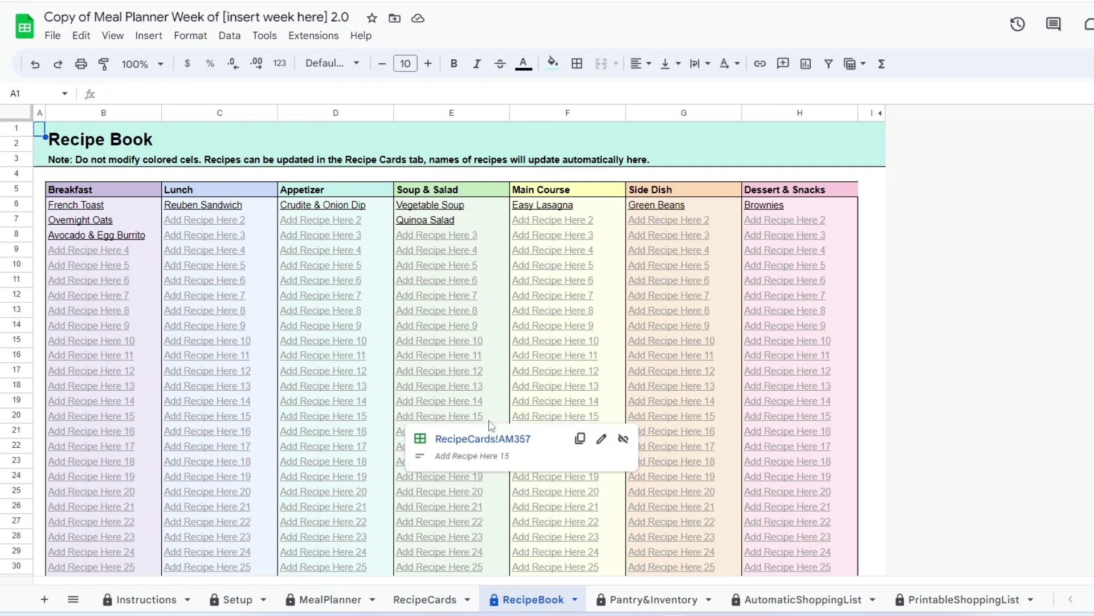
On Pantry&Inventory, try the Unit and grocery category dropdowns without choosing values
click(633, 598)
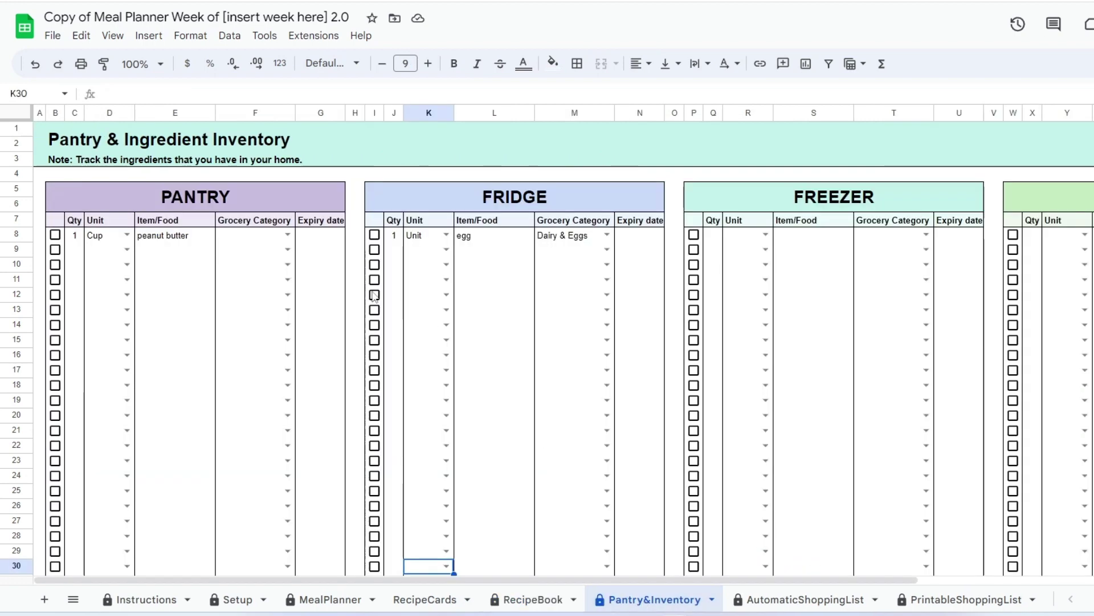
click(169, 269)
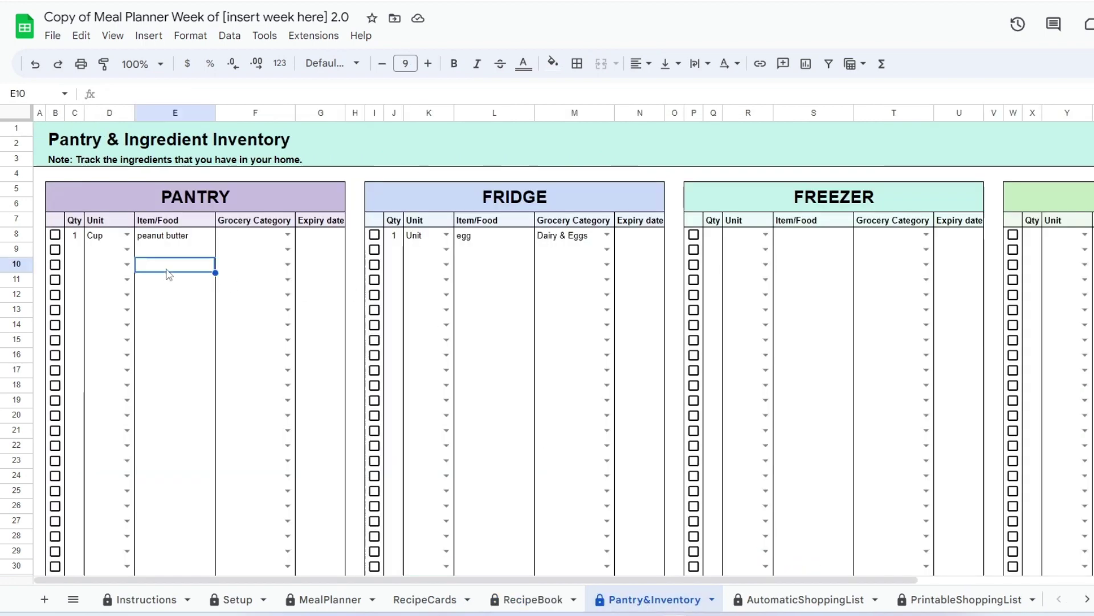
click(94, 251)
click(125, 248)
click(173, 253)
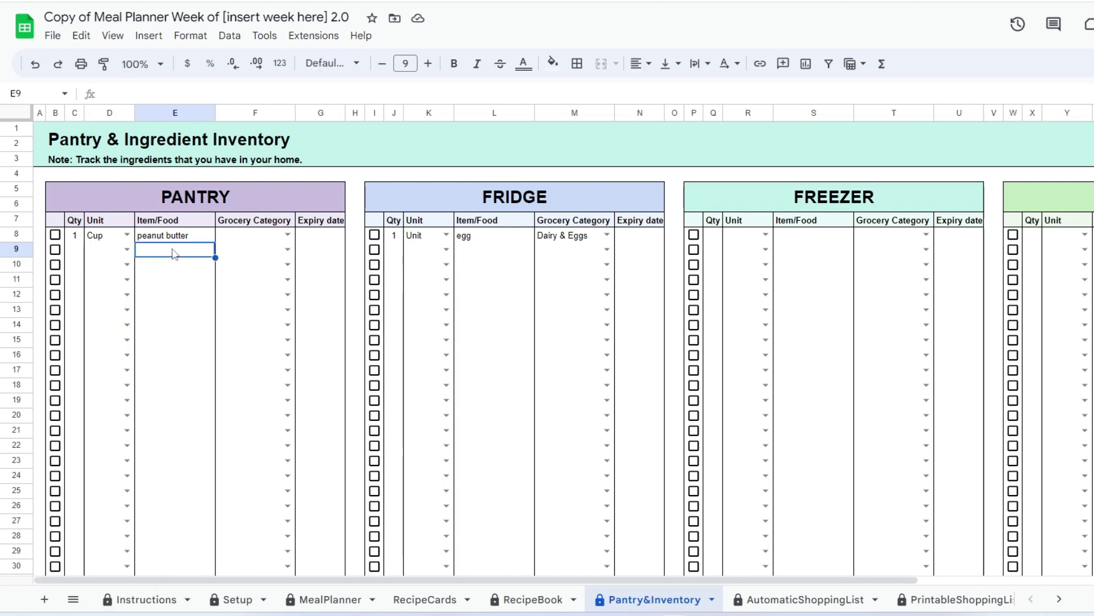
click(285, 251)
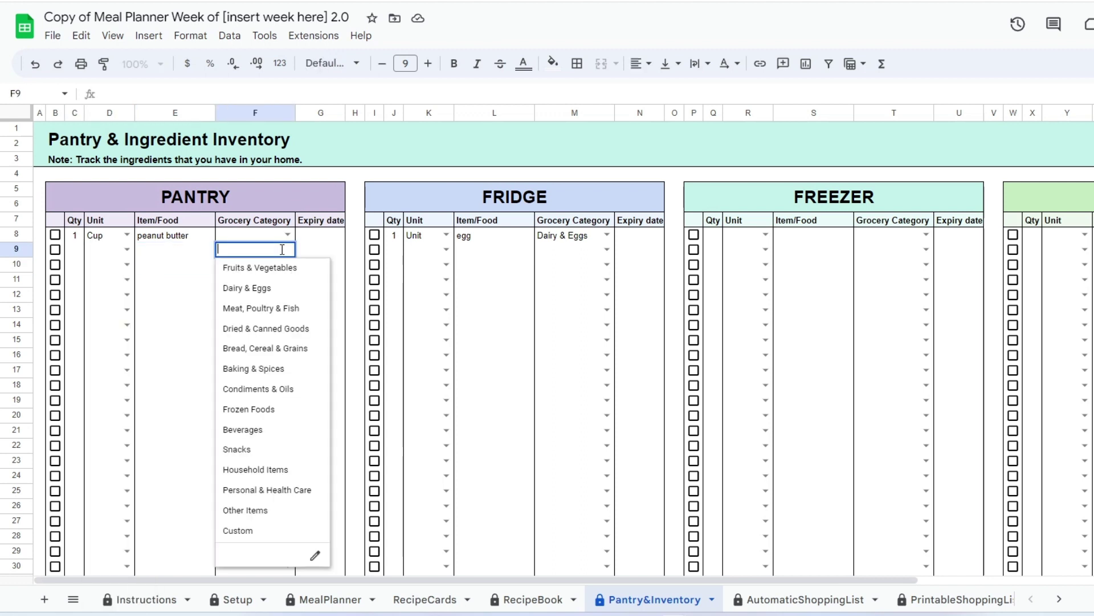
click(287, 235)
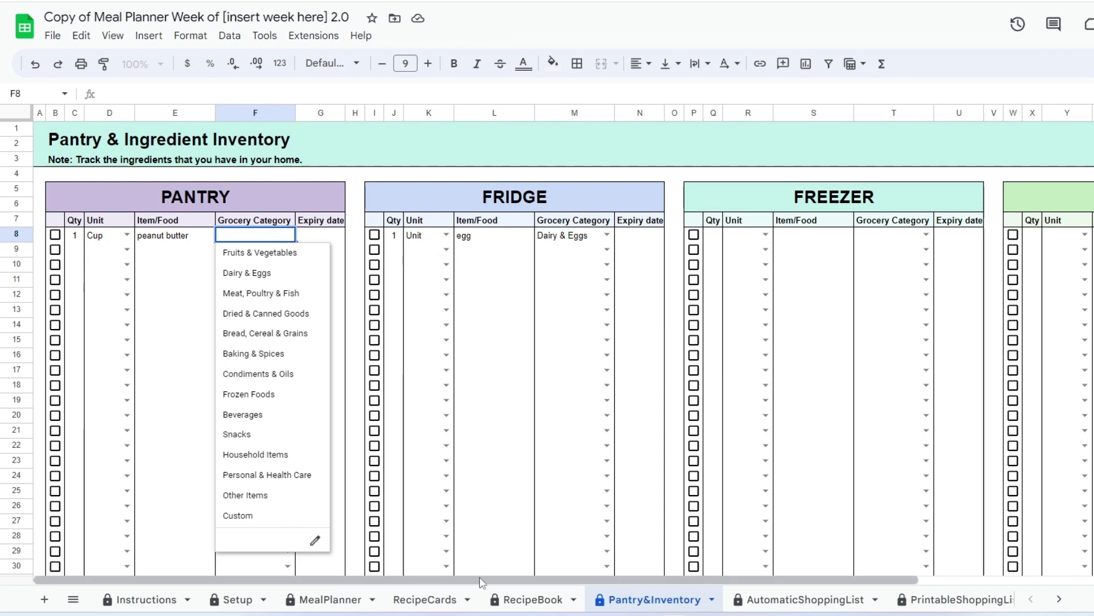
click(415, 430)
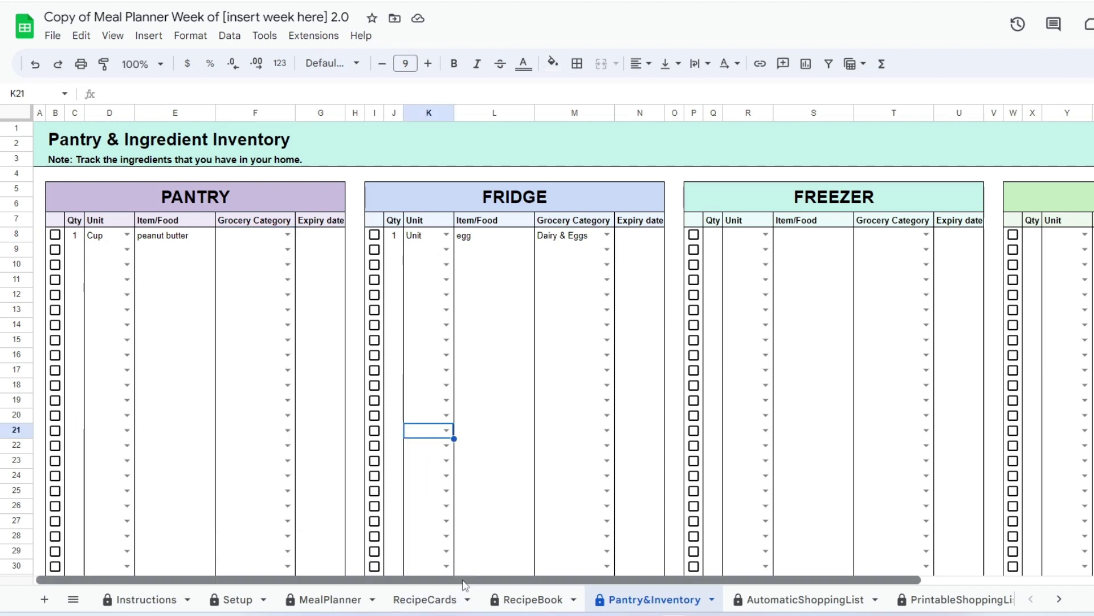
Inspect the recipe-matching formula in AD8, then go to the AutomaticShoppingList sheet
drag(456, 580, 940, 388)
click(878, 240)
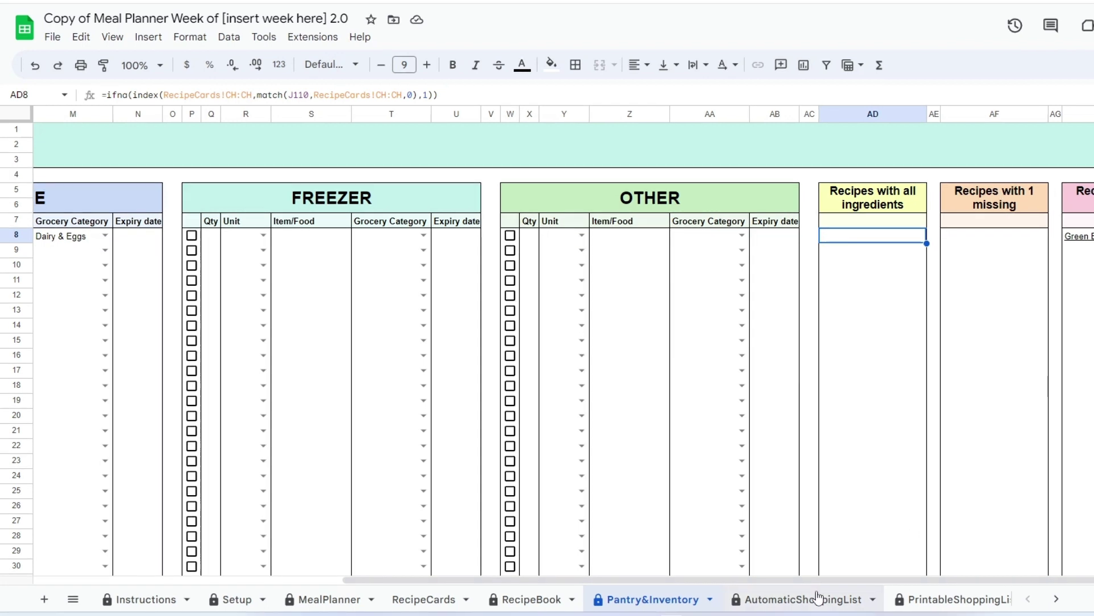
click(798, 599)
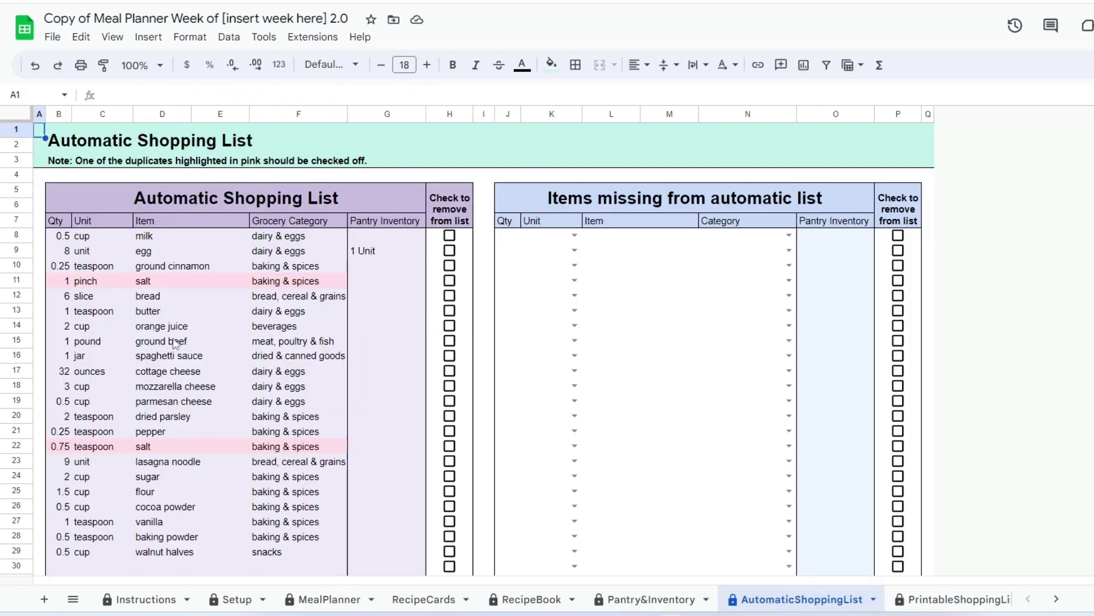
Tick and then clear the column H checkboxes for milk, ground cinnamon, butter and spaghetti sauce
click(450, 239)
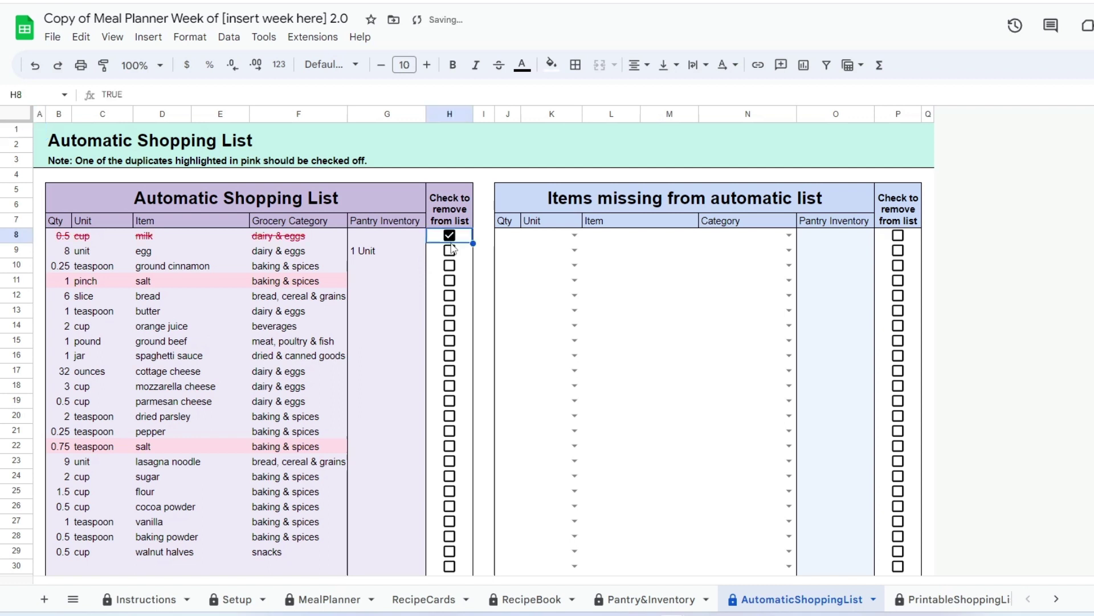
click(451, 267)
click(450, 311)
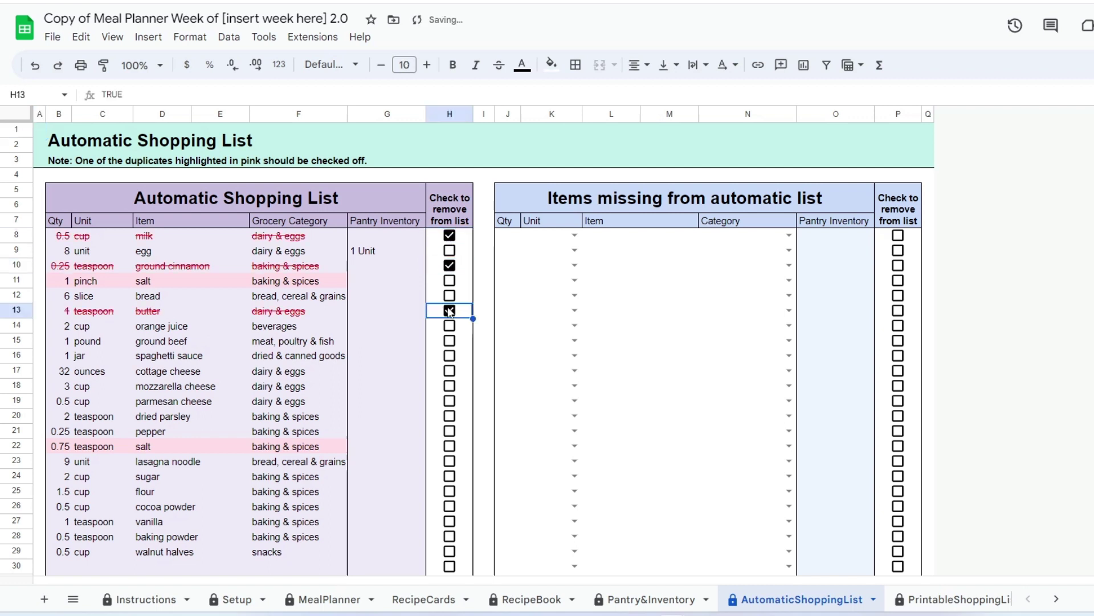
click(451, 356)
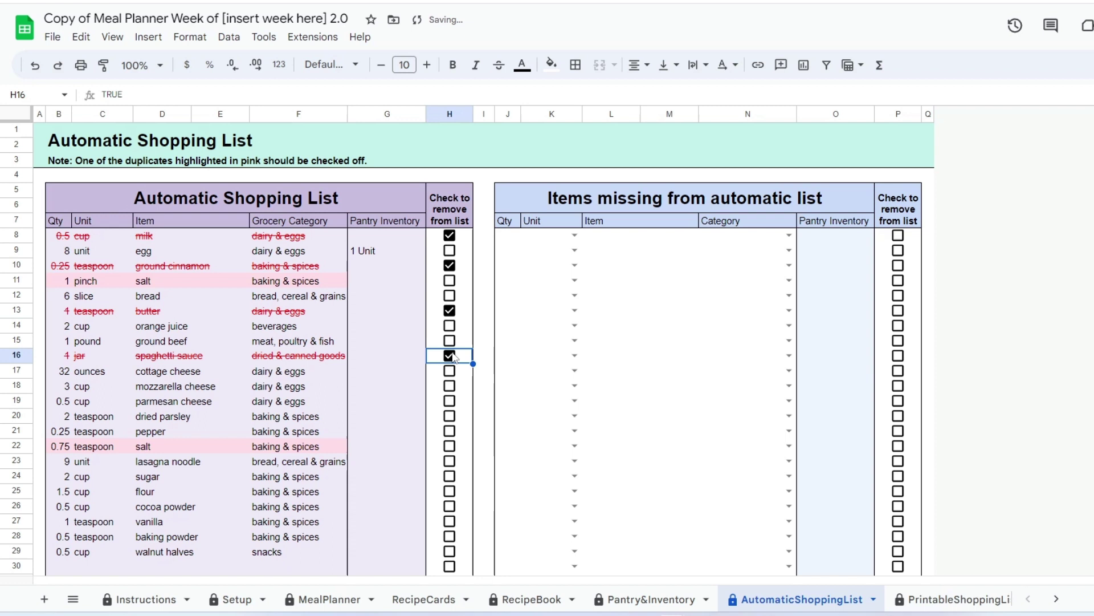
click(451, 356)
click(450, 308)
click(449, 266)
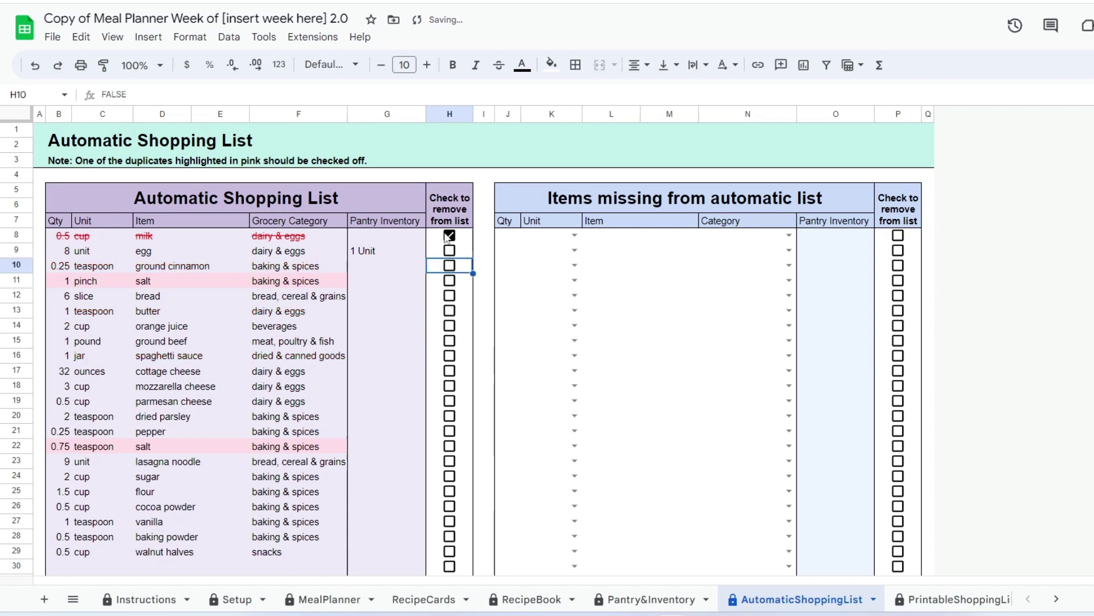
click(449, 236)
Enter Dish soap and Tooth Brush as missing items in L8:L9
click(632, 244)
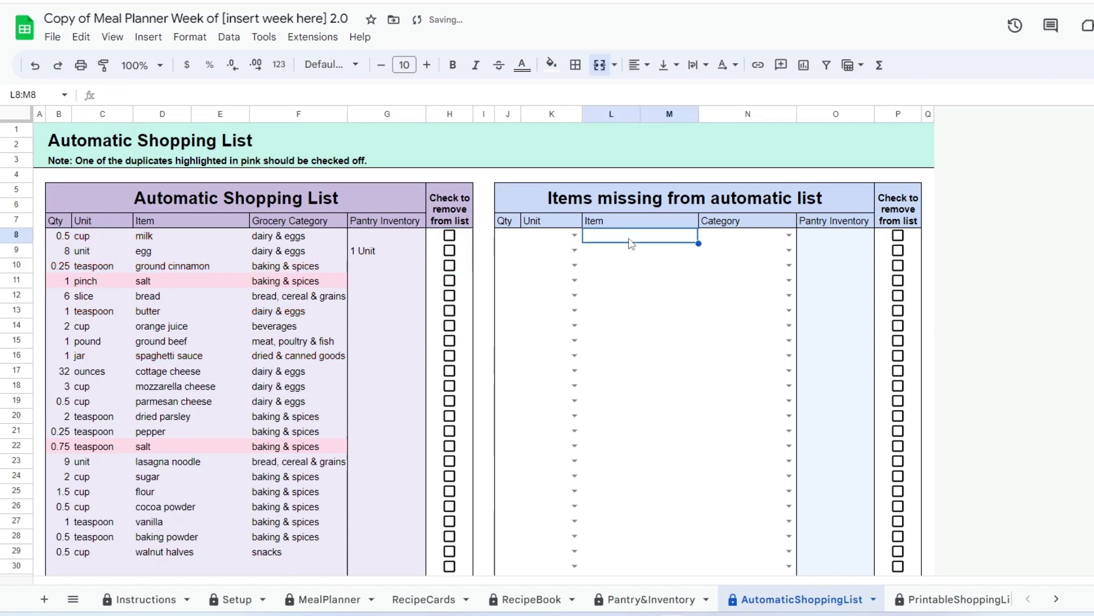
text(Dish soap)
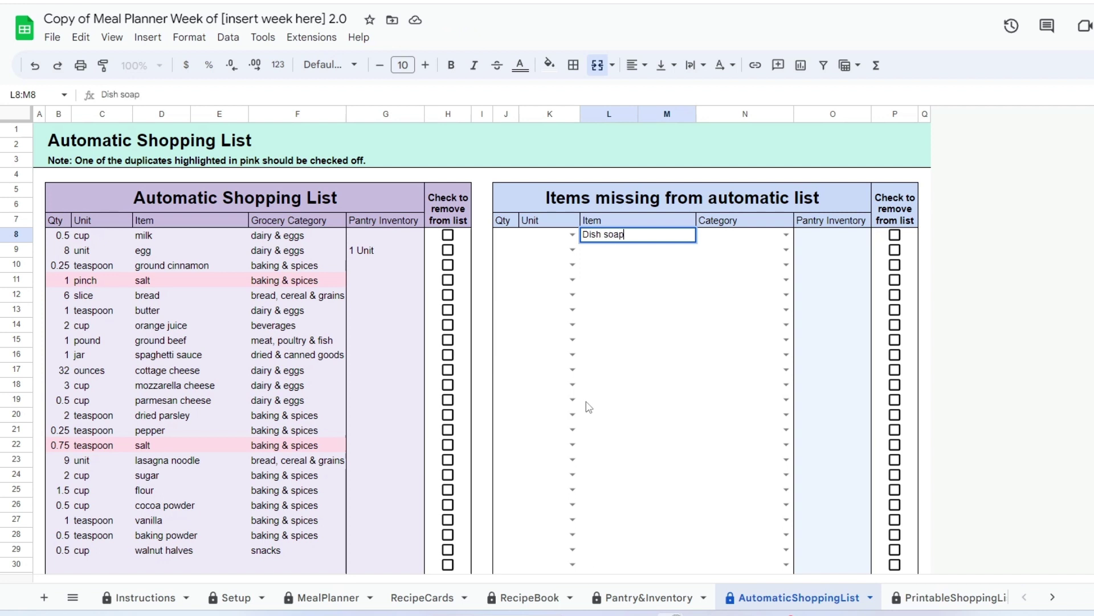
key(Return)
text(Tooth )
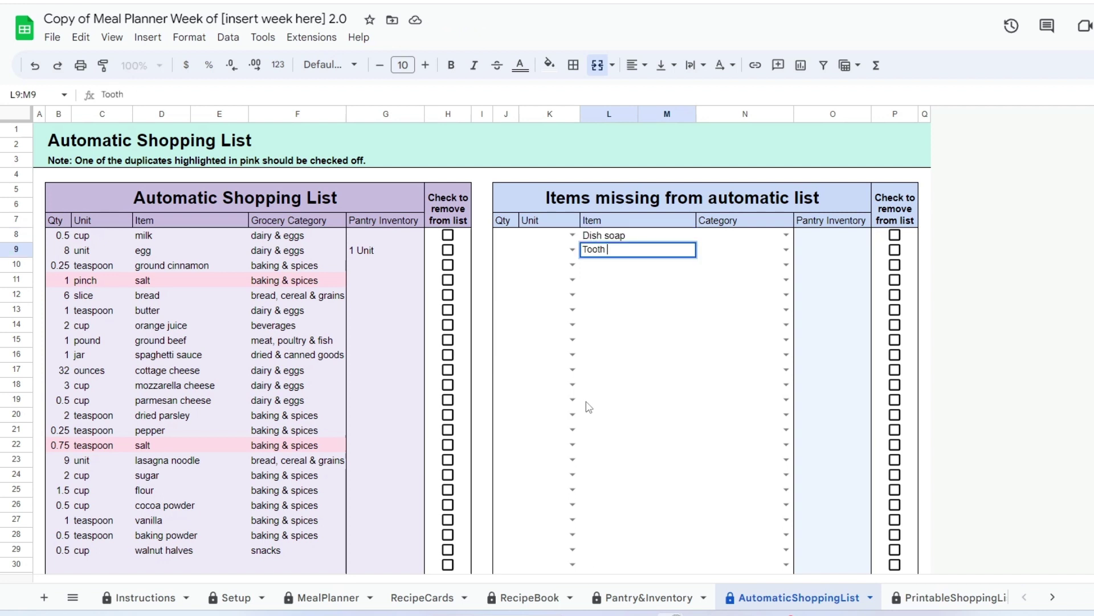
text(Brush)
click(623, 295)
Set the units to Unit for Dish soap and unit for Tooth Brush
click(572, 234)
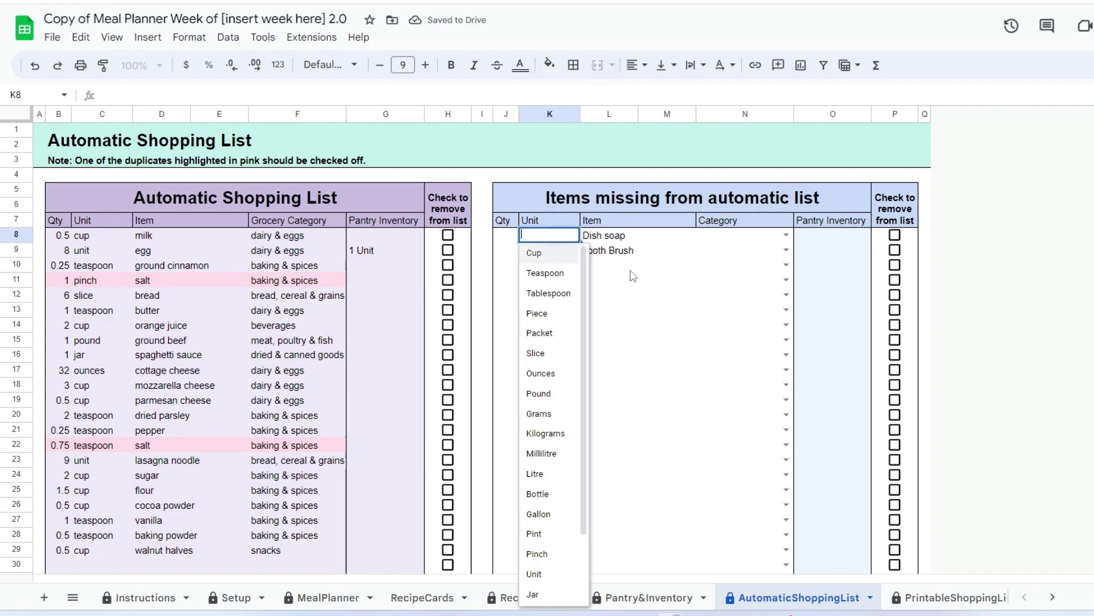
scroll(541, 434, down, 2)
click(541, 496)
click(540, 254)
text(unit)
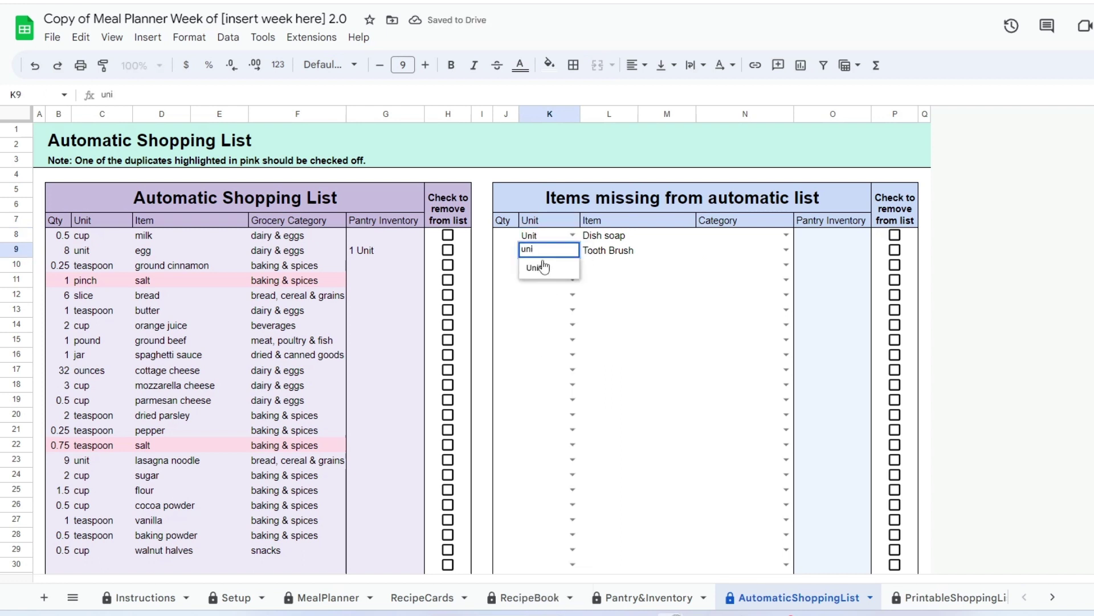
key(Return)
Give Dish soap a quantity of 1 and Tooth Brush a quantity of 2
click(506, 236)
text(1)
key(Return)
text(2)
key(Return)
click(786, 235)
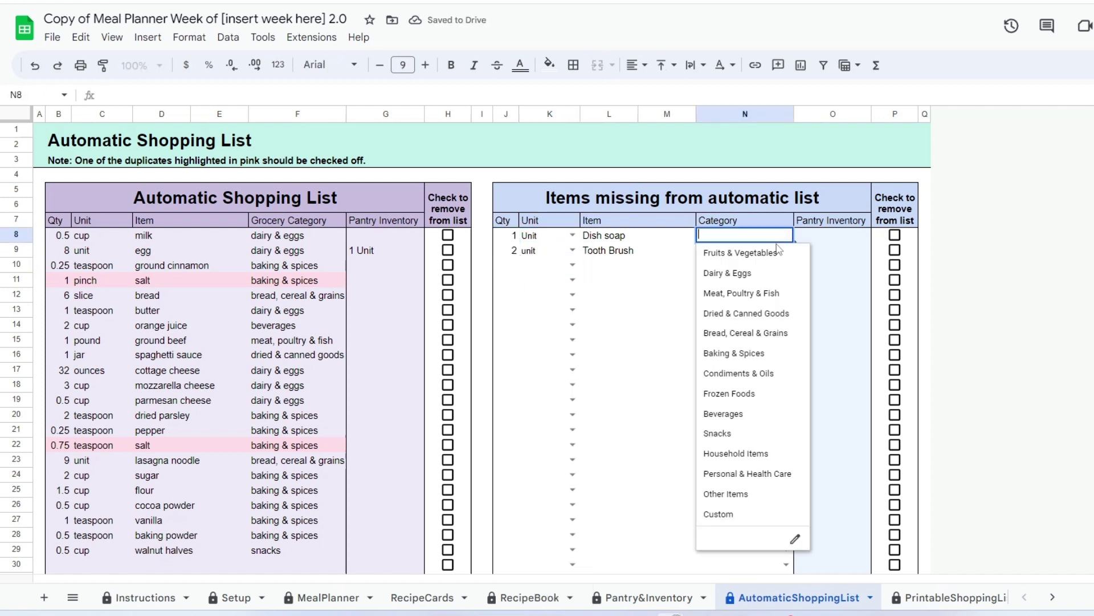
Categorize Dish soap as Household Items and Tooth Brush as Personal & Health Care
click(741, 454)
click(786, 250)
click(747, 488)
click(710, 341)
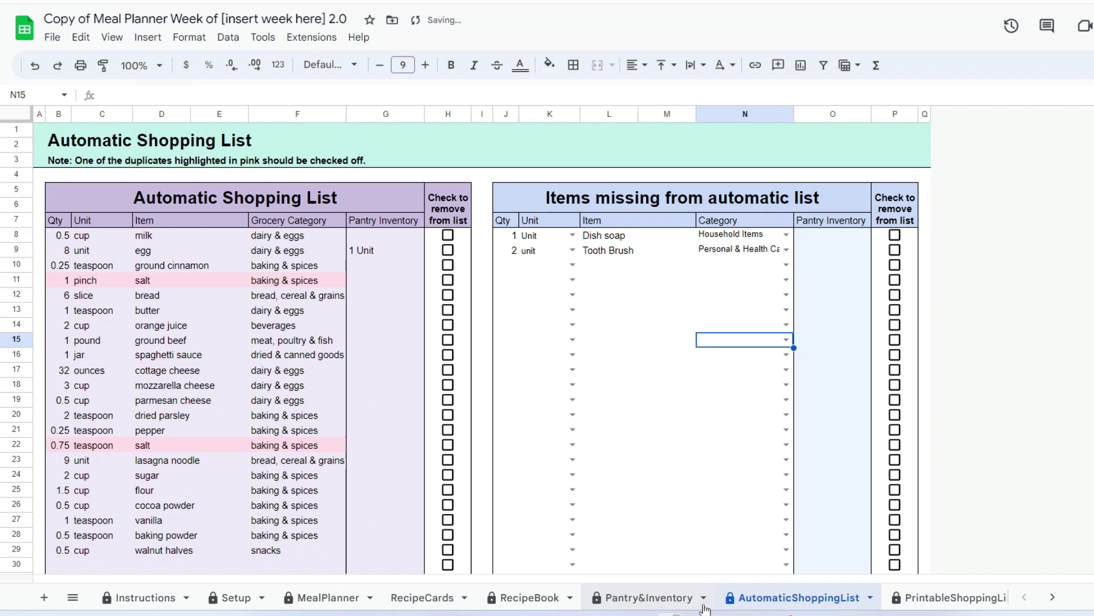
Open the PrintableShoppingList sheet, test the Fruits & Vegetables and milk checkboxes, then select the NOTE area
click(954, 602)
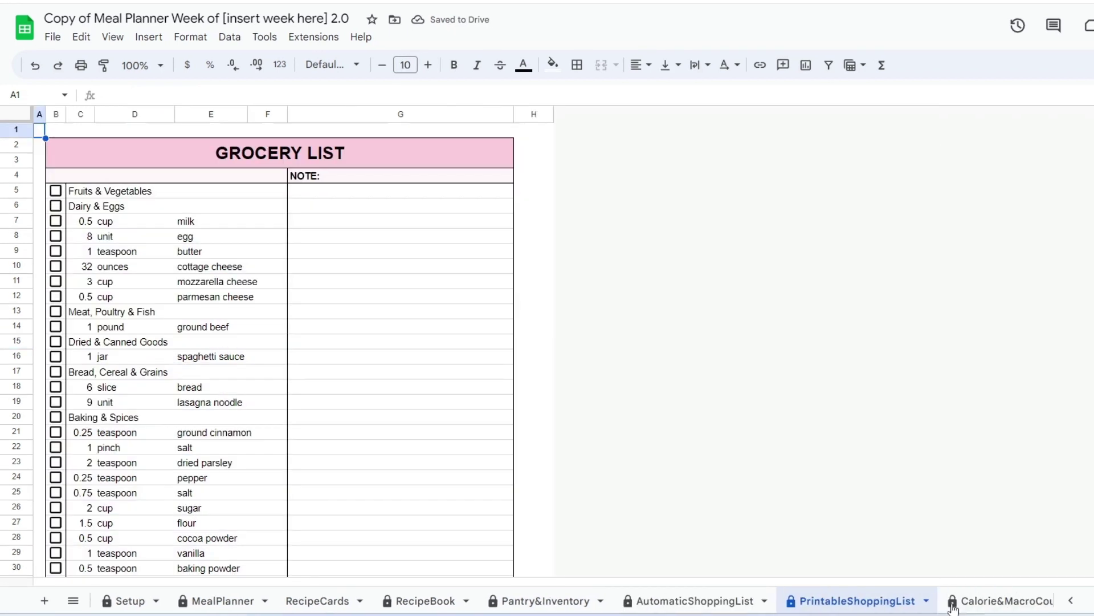
click(56, 191)
click(56, 191)
click(55, 222)
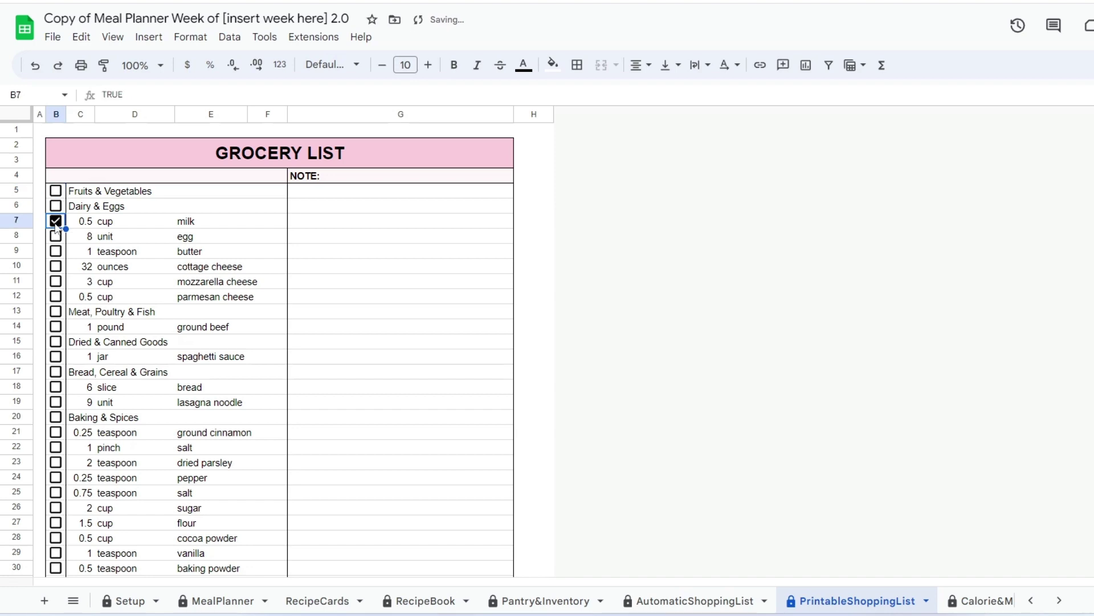
click(56, 222)
click(463, 315)
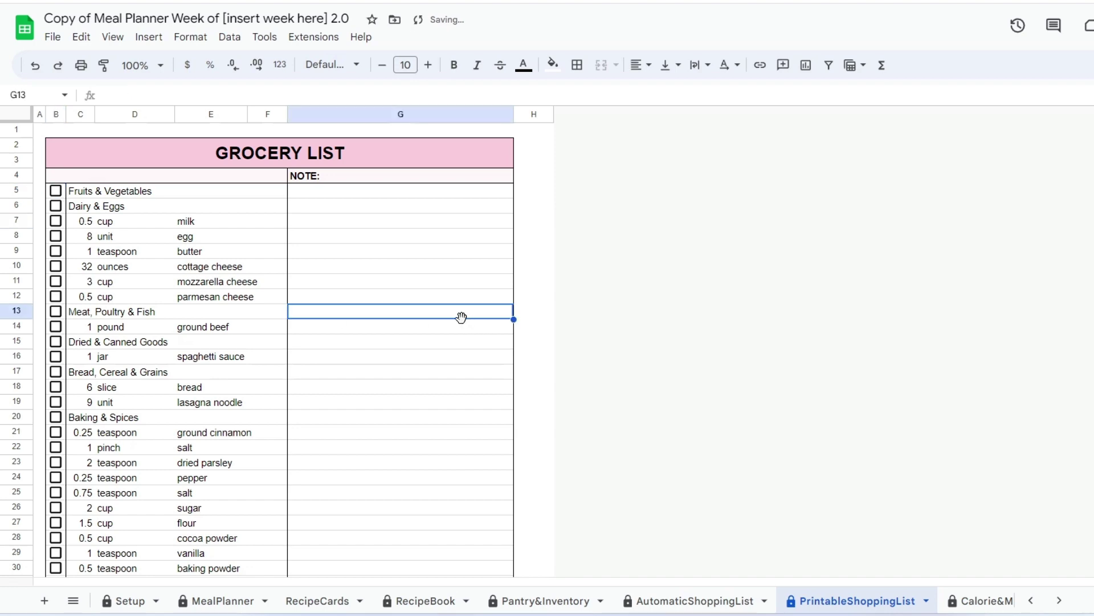
On the Calorie&MacroCounter sheet, change Monday's calorie target in E5 from 2100 to 1800
key(ctrl+Page_Down)
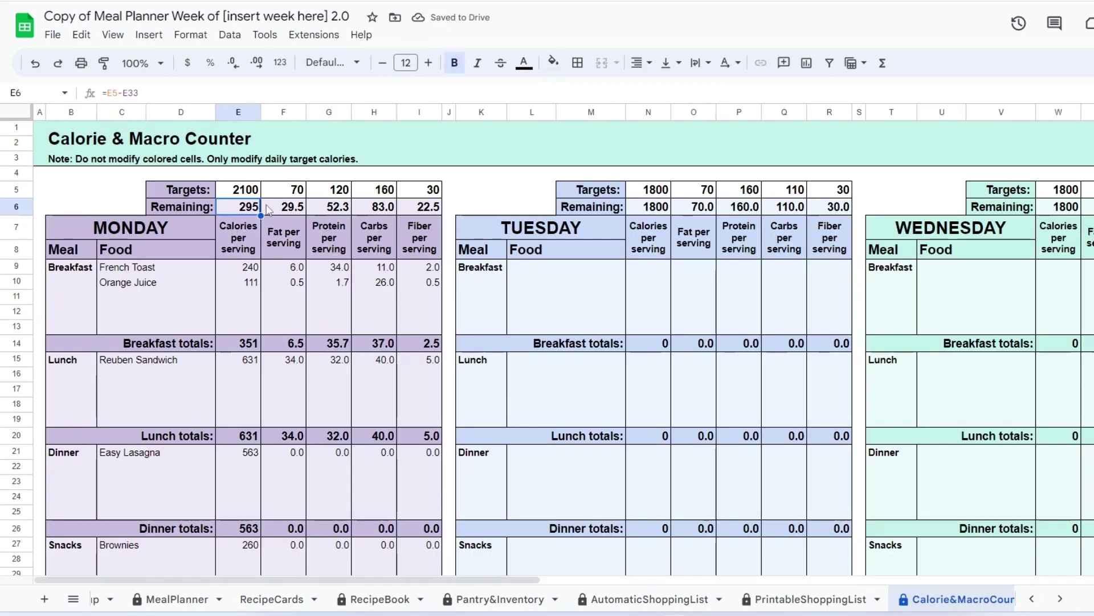
key(Up)
text(1800)
key(Return)
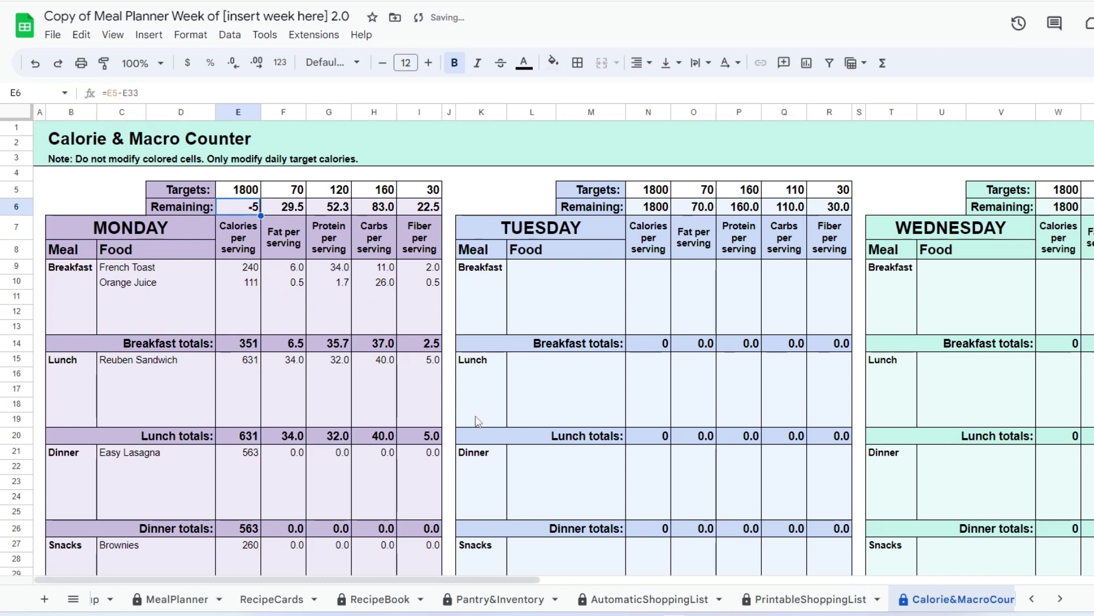